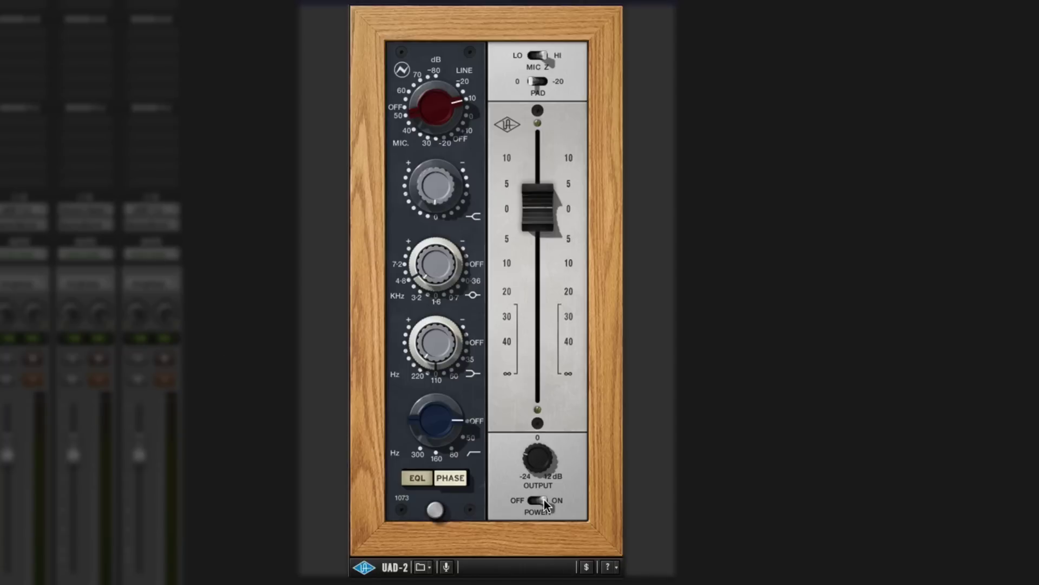
- Switch the Neve 1073 preamp off and on several times to compare the processed and dry drums
{"action": "left_click", "coordinate": [544, 499]}
{"action": "left_click", "coordinate": [536, 500]}
{"action": "left_click_drag", "start_coordinate": [524, 501], "coordinate": [555, 502]}
{"action": "left_click_drag", "start_coordinate": [556, 502], "coordinate": [516, 503]}
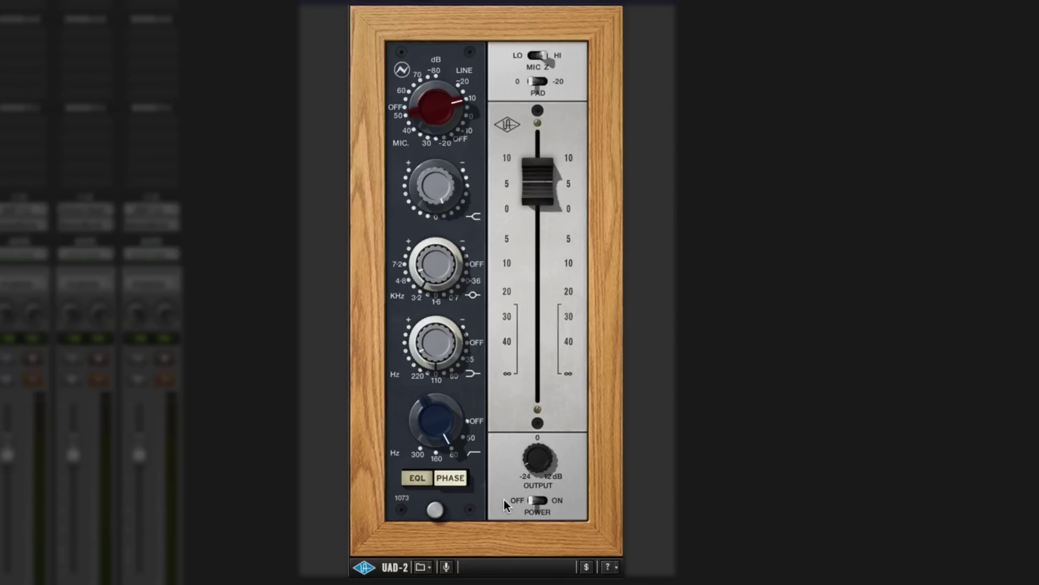
- Power the Neve 1073 back on and raise its high-shelf knob for a treble boost
{"action": "left_click", "coordinate": [538, 501]}
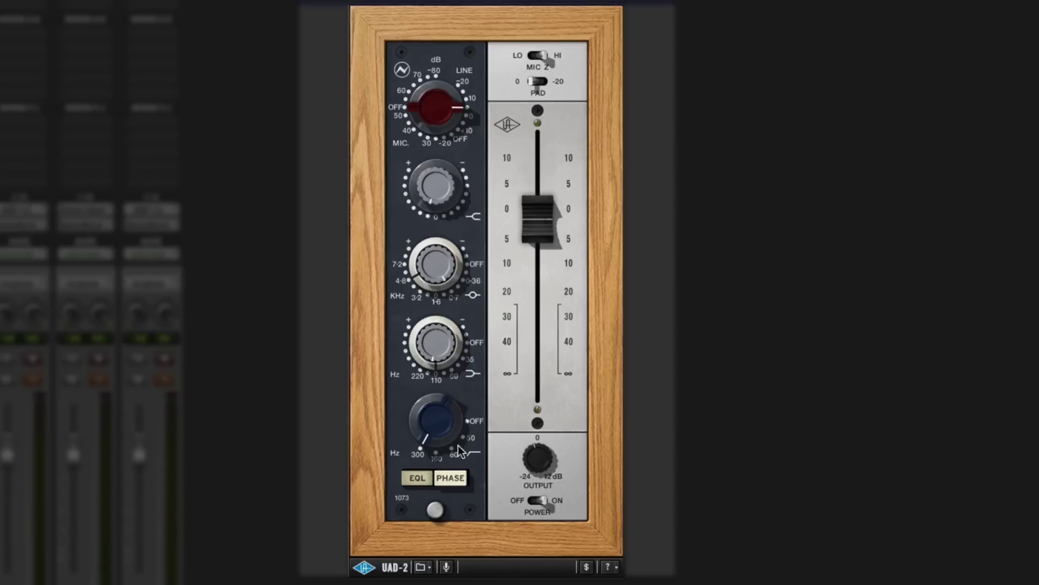
{"action": "left_click", "coordinate": [528, 501]}
{"action": "left_click_drag", "start_coordinate": [440, 191], "coordinate": [440, 162]}
{"action": "left_click_drag", "start_coordinate": [446, 212], "coordinate": [433, 178]}
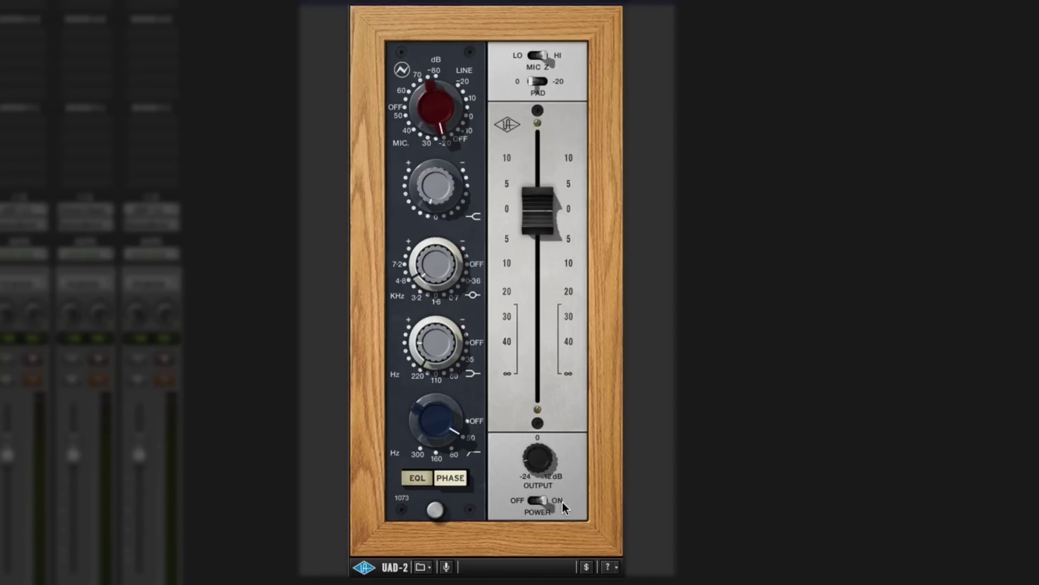
- Switch the Neve 1073 power on with its gain in the mic-pre range
{"action": "left_click", "coordinate": [538, 500]}
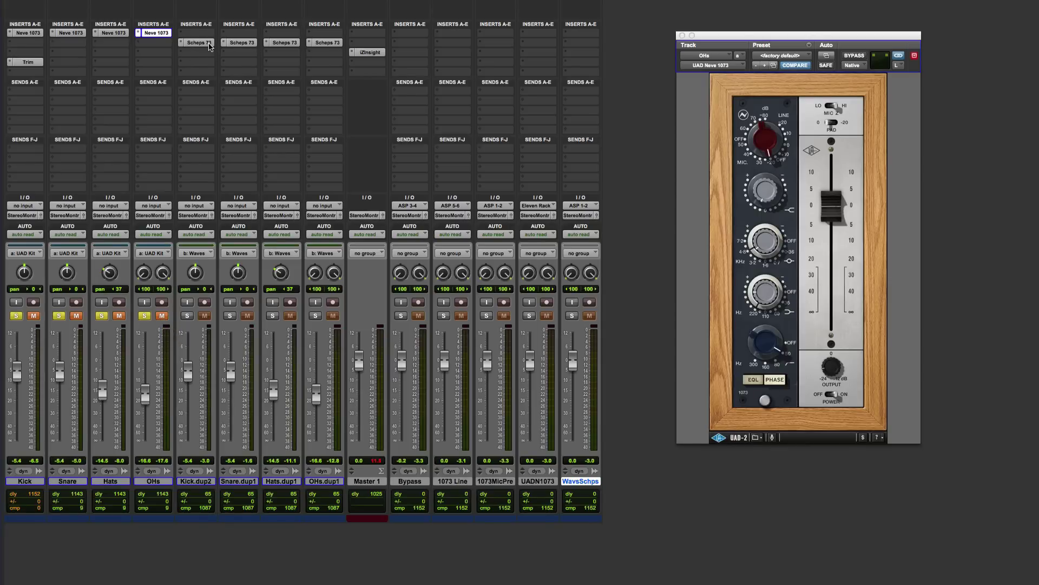
- Show the Scheps 73 on Kick.dup2 and switch solo between the duplicate and original drum tracks
{"action": "left_click", "coordinate": [210, 46]}
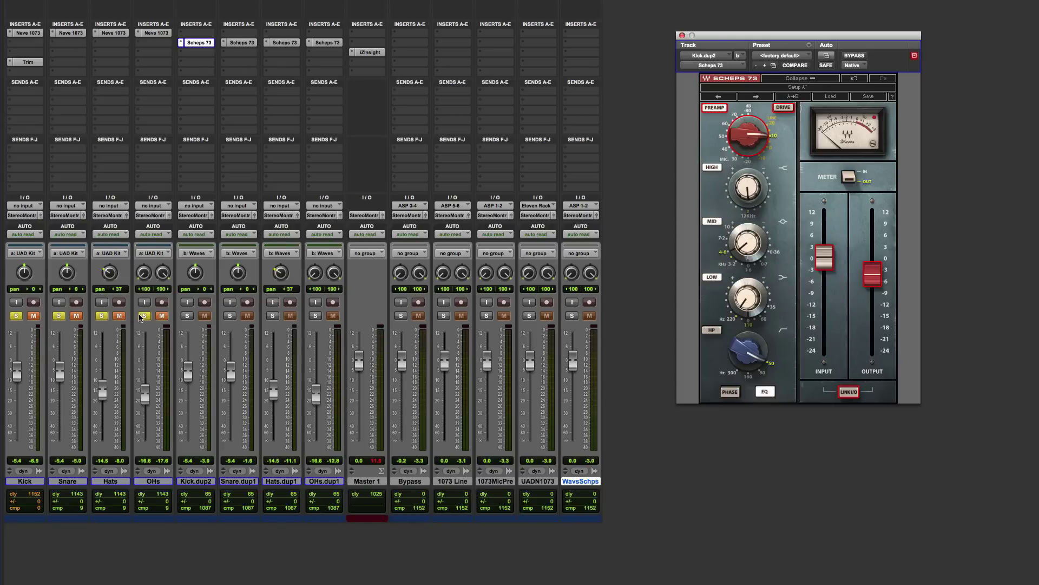
{"action": "left_click", "coordinate": [143, 317]}
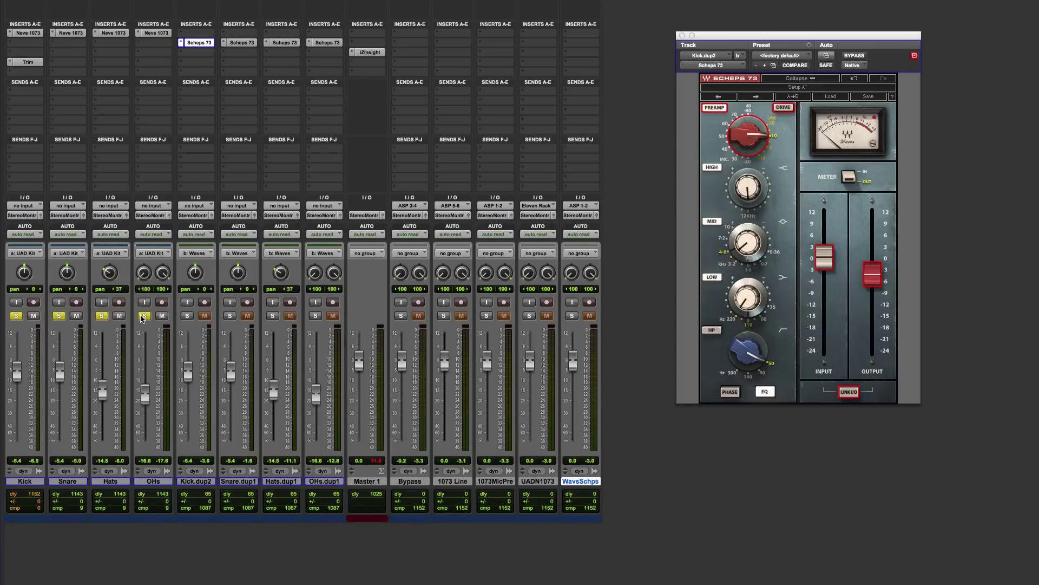
{"action": "left_click", "coordinate": [183, 317]}
{"action": "left_click", "coordinate": [144, 316]}
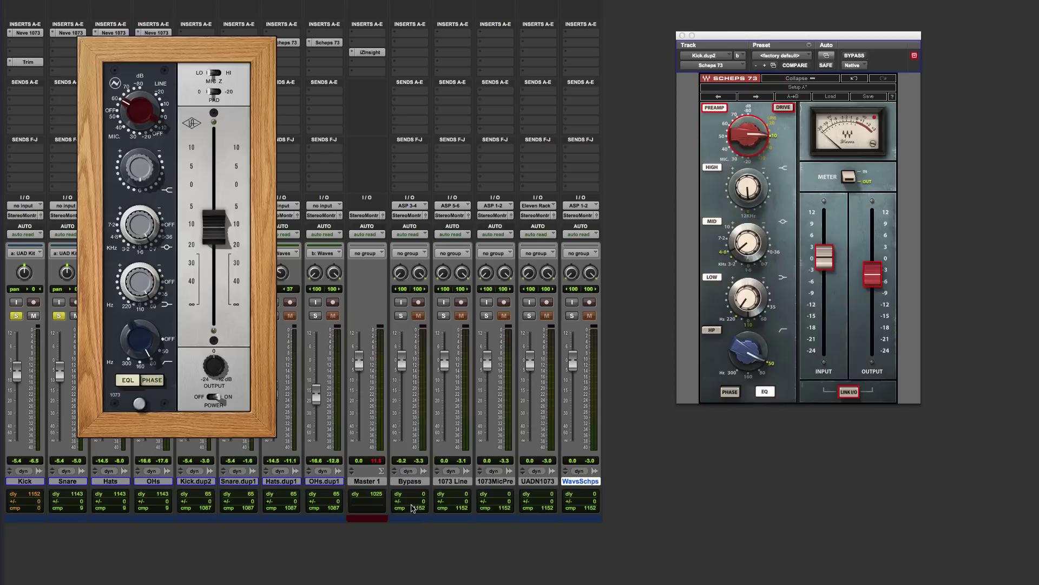
- Select Bypass, 1073 Line, 1073MicPre, UADN1073 and WavsSchps in turn, raising the Scheps 73 preamp gain slightly
{"action": "left_click", "coordinate": [414, 482]}
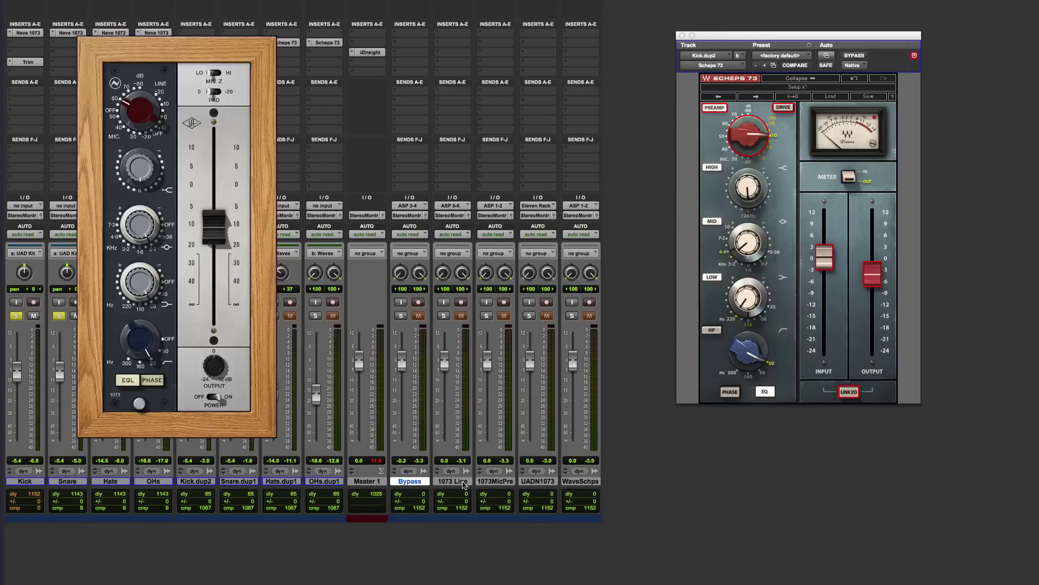
{"action": "left_click", "coordinate": [453, 482]}
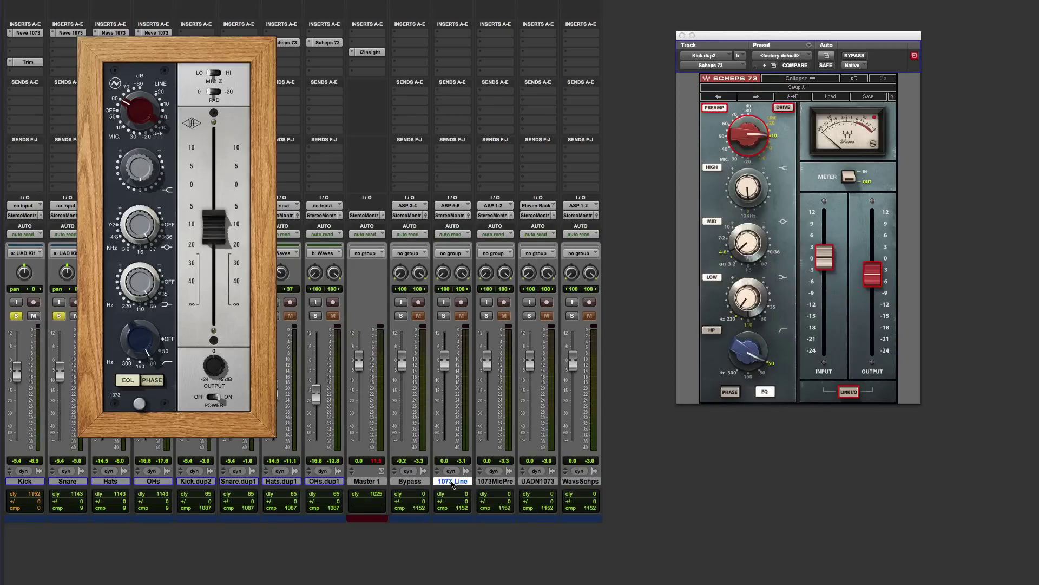
{"action": "left_click", "coordinate": [489, 482]}
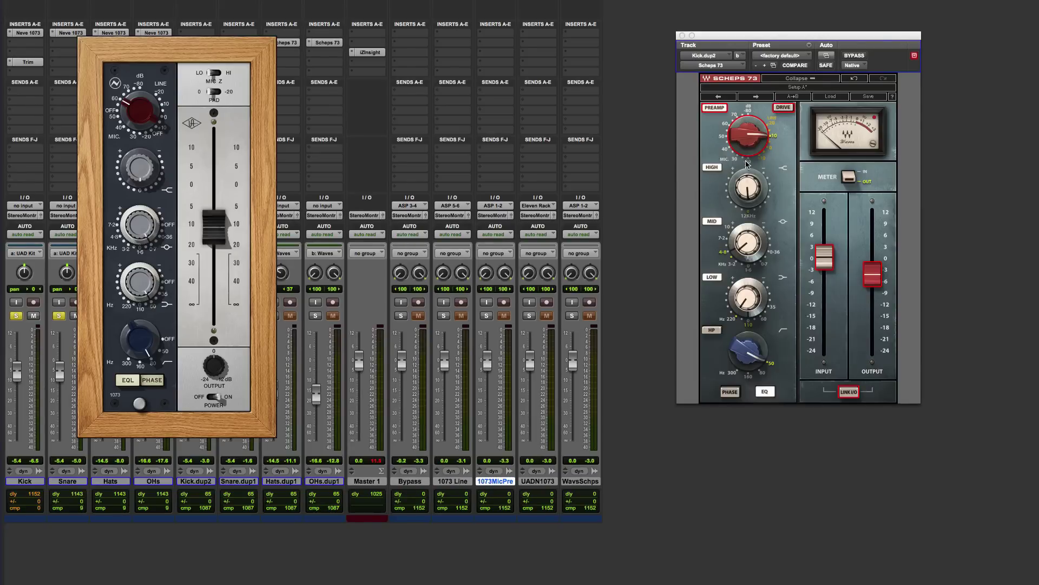
{"action": "left_click_drag", "start_coordinate": [752, 159], "coordinate": [761, 144]}
{"action": "left_click", "coordinate": [536, 482]}
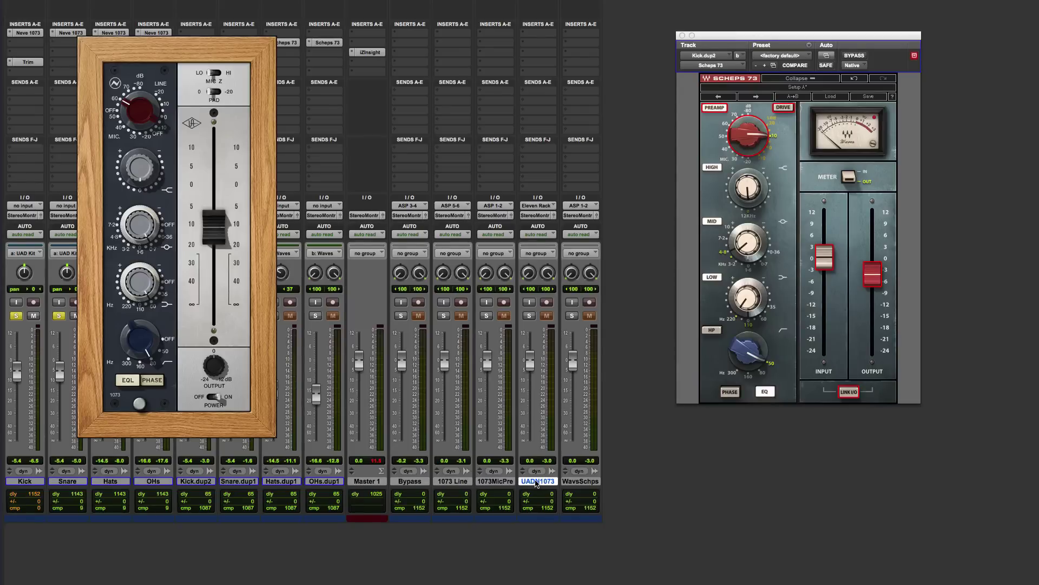
{"action": "left_click", "coordinate": [581, 483]}
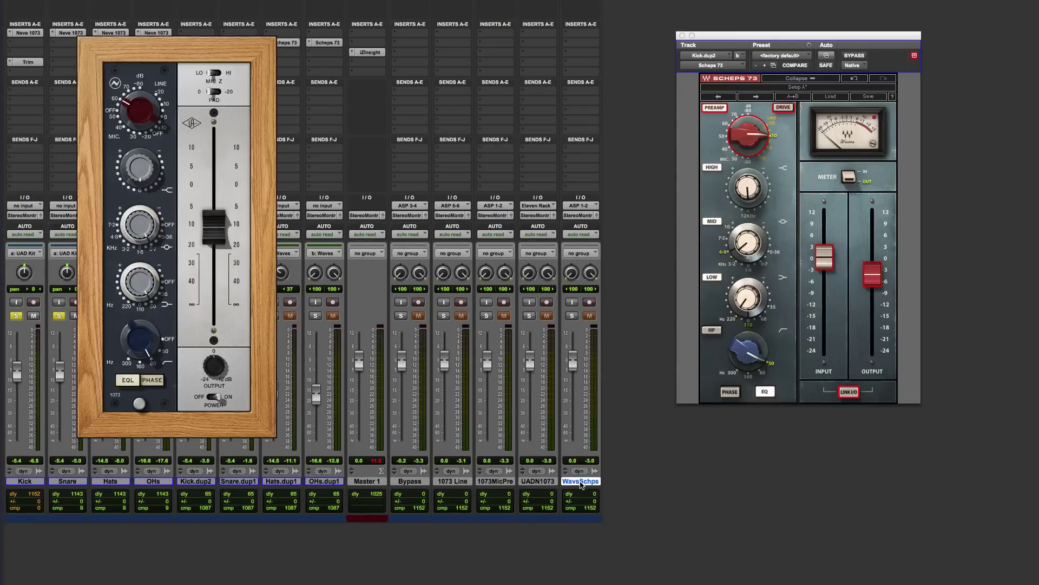
- Cycle repeatedly through the Bypass, 1073 Line, 1073MicPre, UADN1073 and WavsSchps track names
{"action": "left_click", "coordinate": [539, 482]}
{"action": "left_click", "coordinate": [495, 481]}
{"action": "left_click", "coordinate": [453, 482]}
{"action": "left_click", "coordinate": [409, 481]}
{"action": "left_click", "coordinate": [453, 481]}
{"action": "left_click", "coordinate": [495, 482]}
{"action": "left_click", "coordinate": [538, 482]}
{"action": "left_click", "coordinate": [581, 481]}
{"action": "left_click", "coordinate": [550, 483]}
{"action": "left_click", "coordinate": [415, 482]}
{"action": "left_click", "coordinate": [463, 482]}
{"action": "left_click", "coordinate": [495, 481]}
{"action": "left_click", "coordinate": [538, 481]}
{"action": "left_click", "coordinate": [581, 481]}
{"action": "left_click", "coordinate": [538, 481]}
{"action": "left_click", "coordinate": [484, 481]}
{"action": "left_click", "coordinate": [460, 481]}
{"action": "left_click", "coordinate": [413, 481]}
{"action": "left_click", "coordinate": [443, 482]}
{"action": "left_click", "coordinate": [491, 481]}
{"action": "left_click", "coordinate": [533, 483]}
{"action": "left_click", "coordinate": [576, 483]}
{"action": "left_click", "coordinate": [413, 483]}
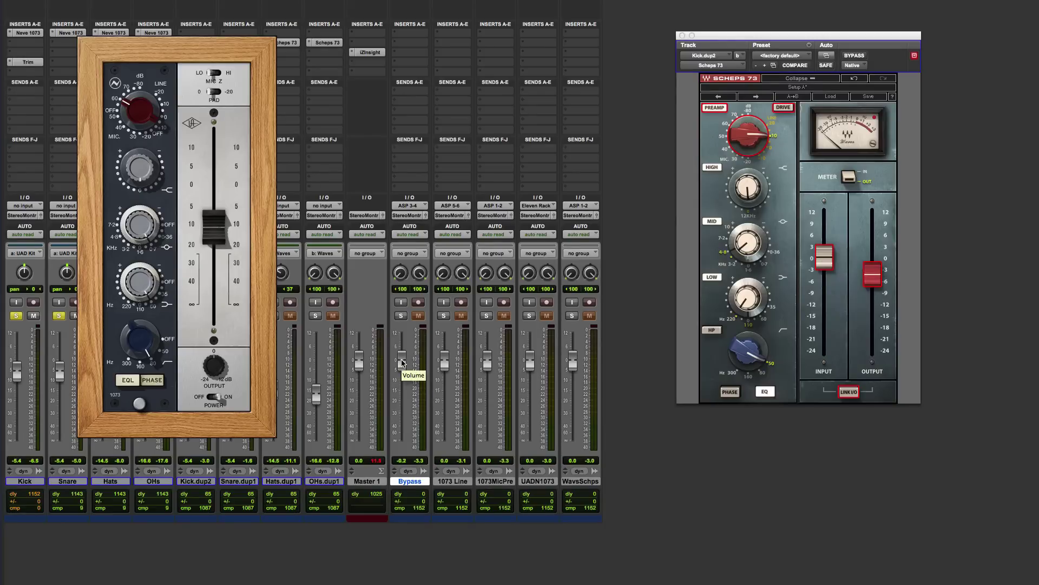
- Select 1073 Line, 1073MicPre, UADN1073, WavsSchps and Bypass once more, finishing on Master 1
{"action": "left_click", "coordinate": [453, 481]}
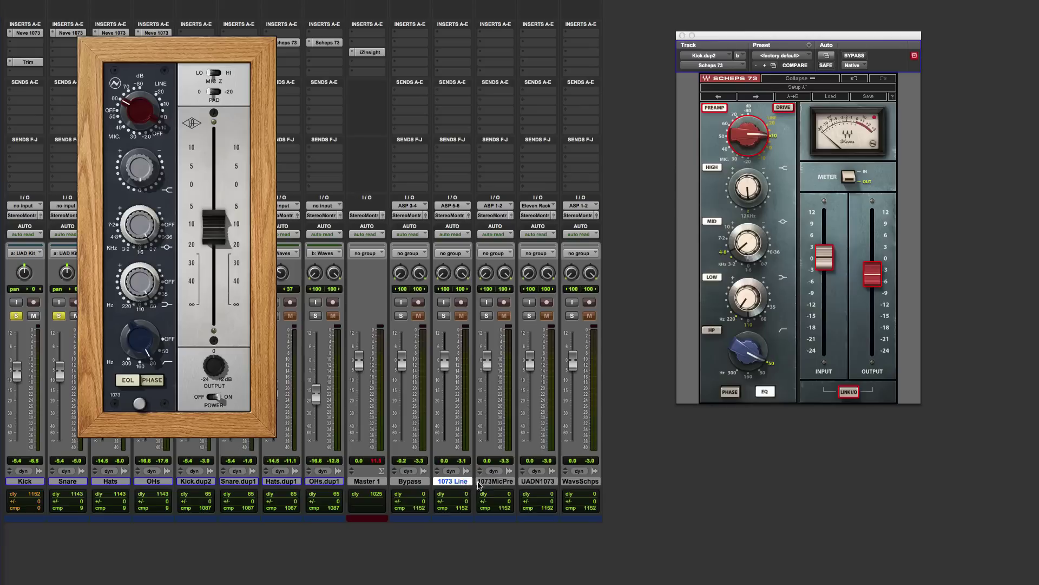
{"action": "left_click", "coordinate": [495, 481]}
{"action": "left_click", "coordinate": [536, 482]}
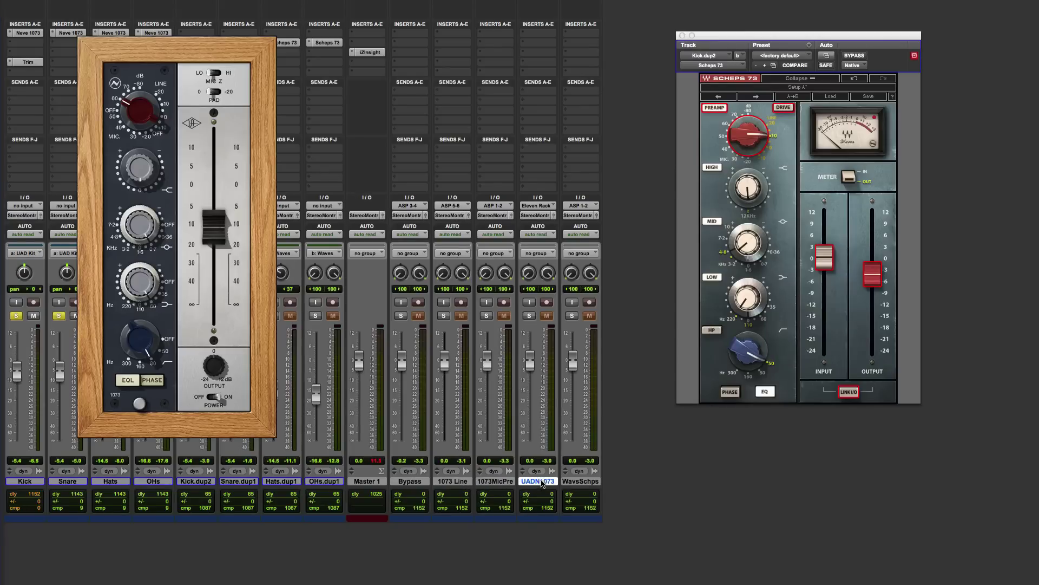
{"action": "left_click", "coordinate": [581, 482]}
{"action": "left_click", "coordinate": [409, 482]}
{"action": "left_click", "coordinate": [367, 481]}
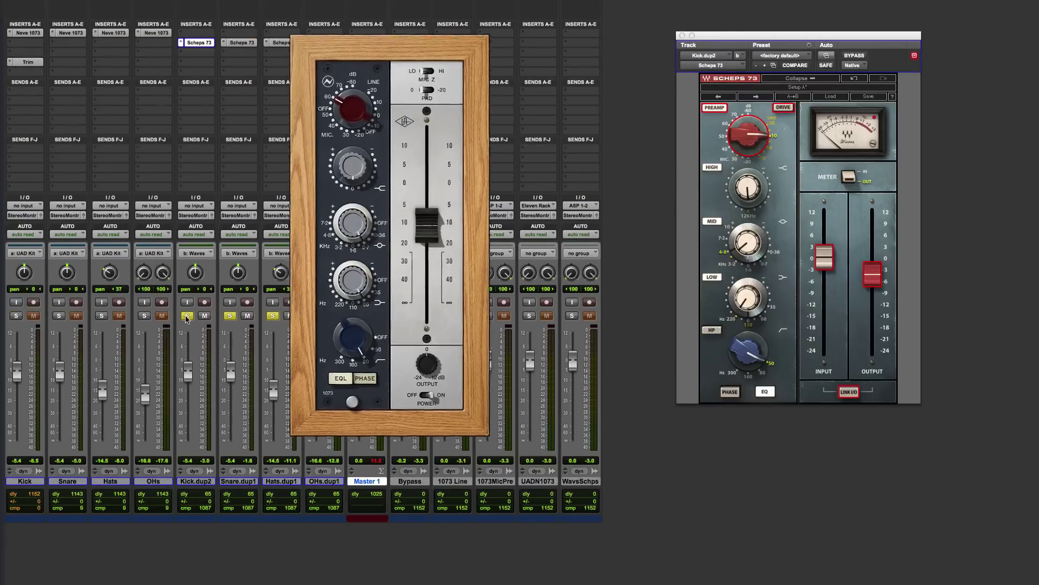
- Play the kit, alternating solo between the Neve 1073 originals and Scheps 73 duplicates, ending on the originals
{"action": "left_click", "coordinate": [103, 317]}
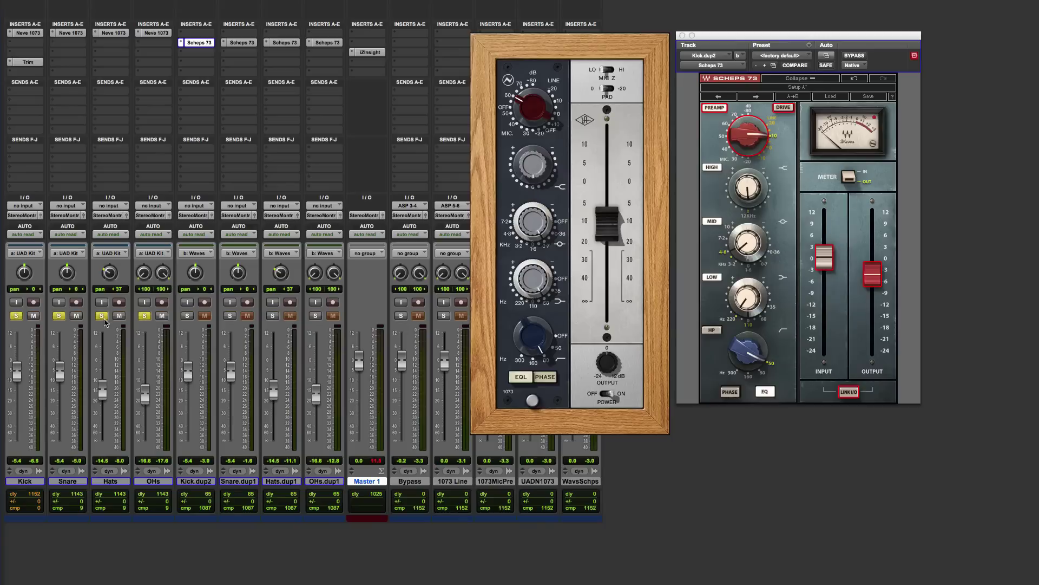
{"action": "left_click", "coordinate": [188, 316]}
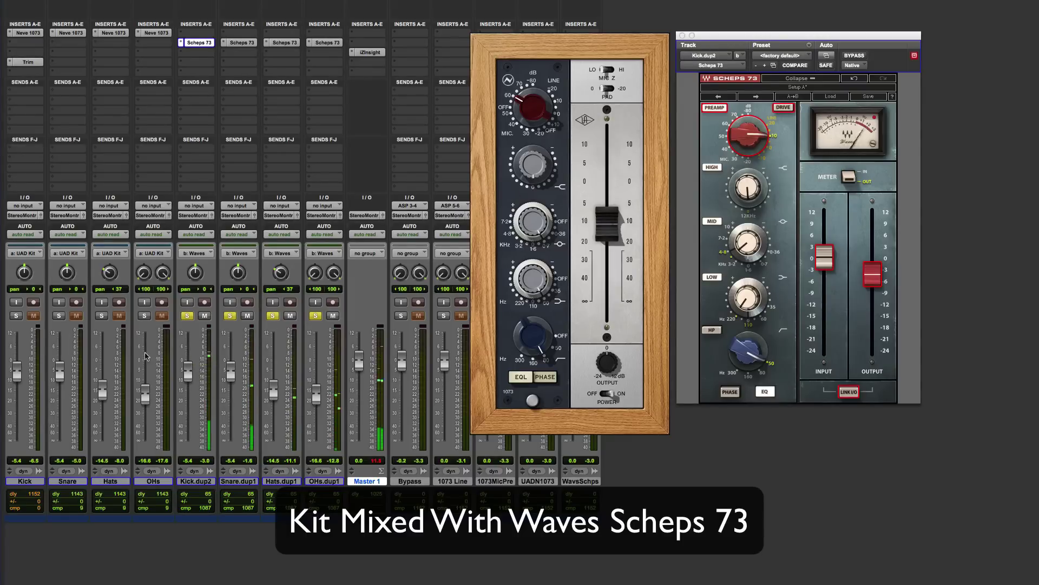
{"action": "left_click", "coordinate": [146, 317]}
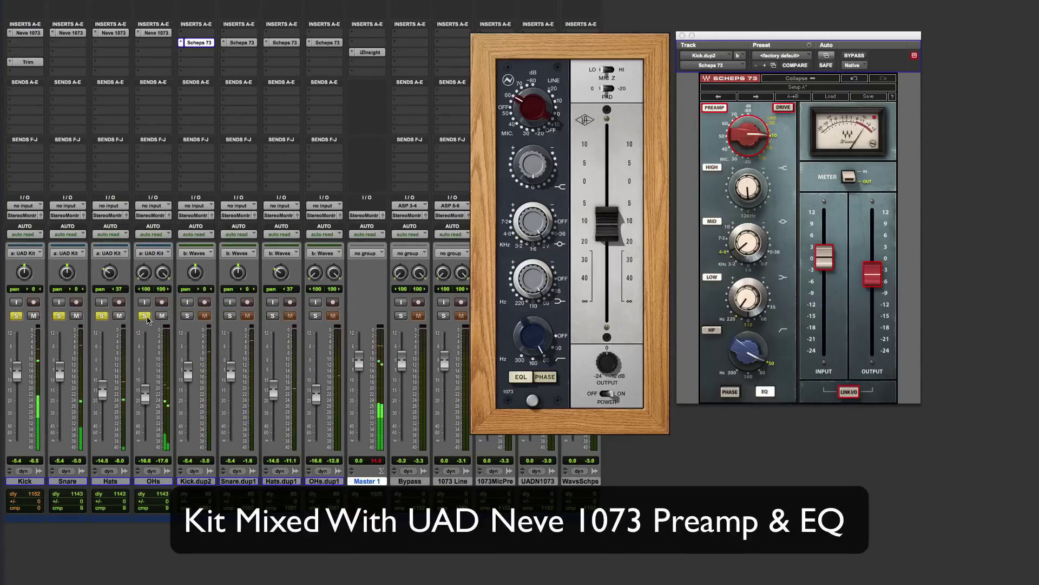
{"action": "left_click", "coordinate": [193, 317]}
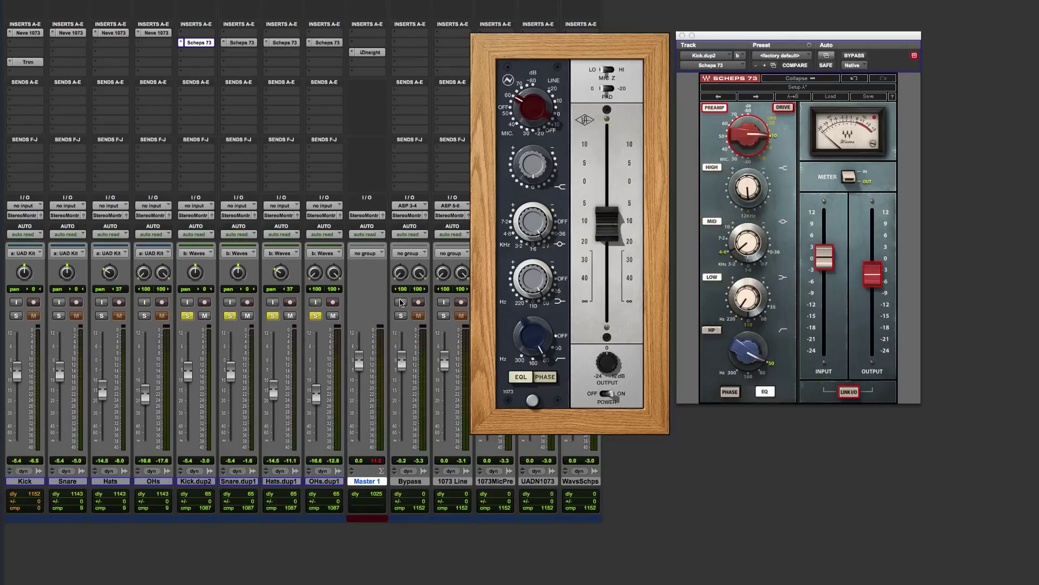
{"action": "left_click", "coordinate": [144, 316]}
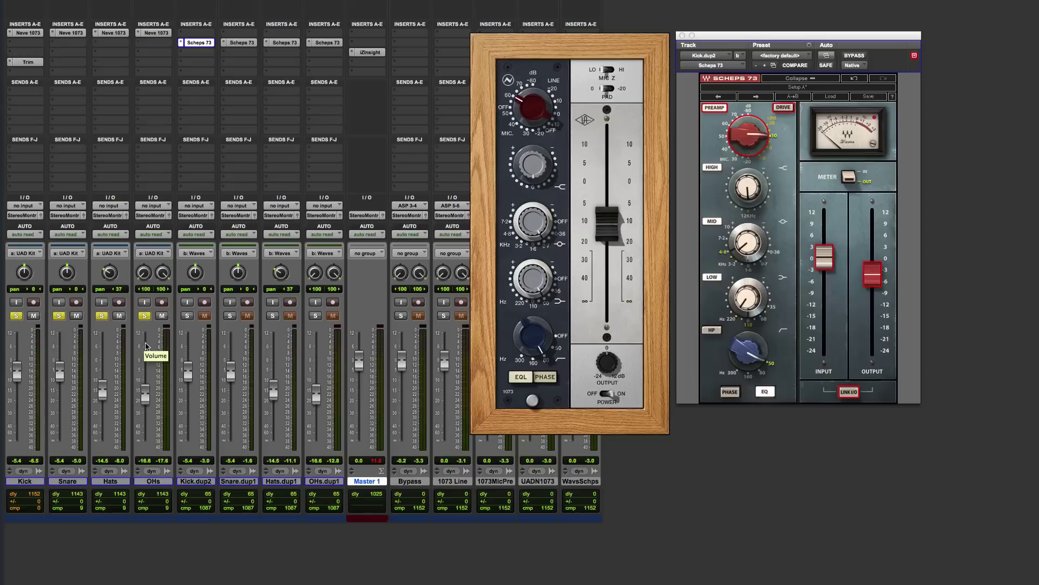
{"action": "key", "text": "space"}
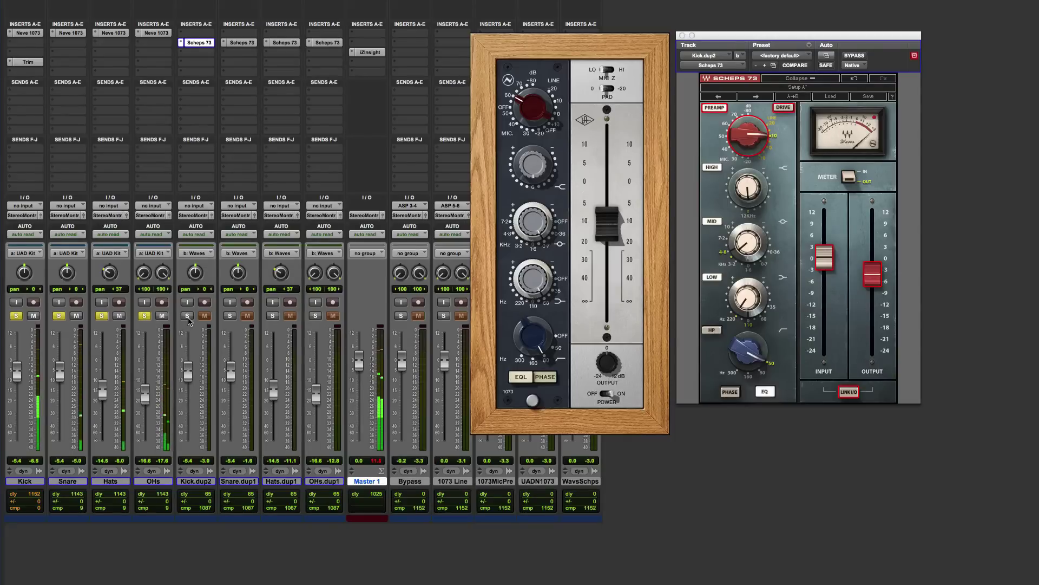
{"action": "left_click", "coordinate": [187, 316]}
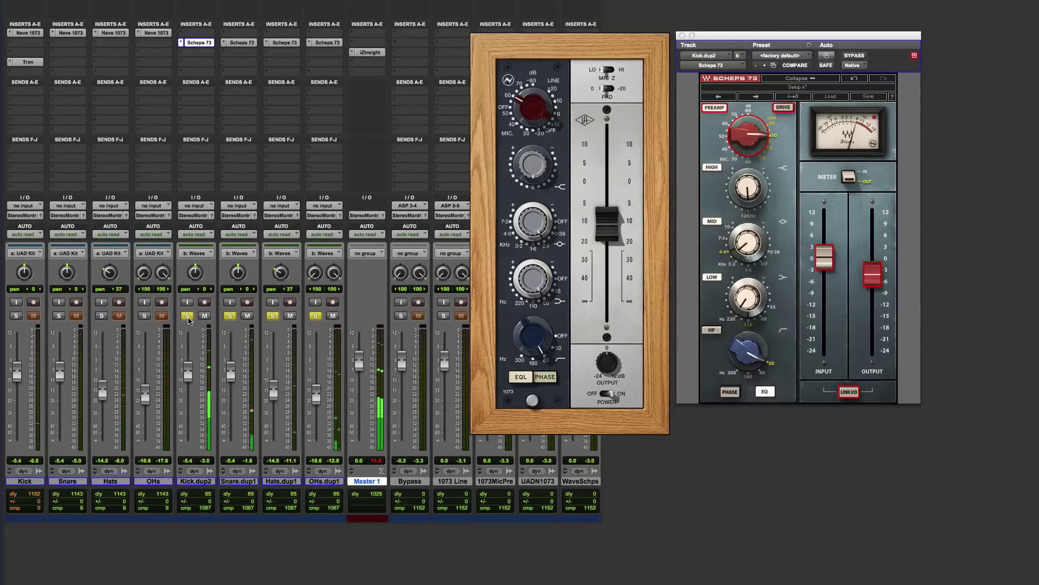
{"action": "left_click", "coordinate": [145, 316]}
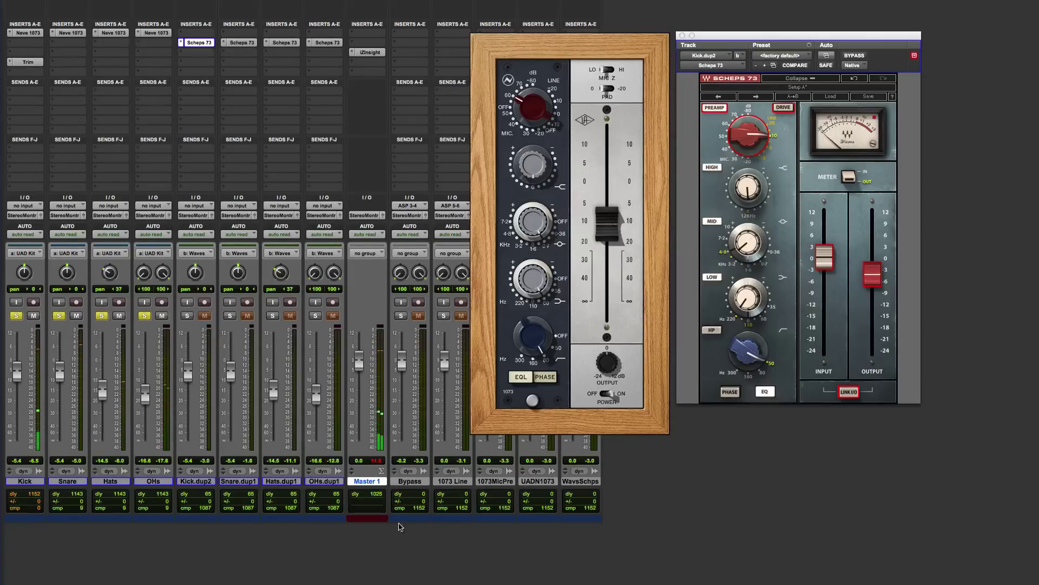
- Play the kit while switching solo between Bypass and 1073 Line, ending with Bypass soloed
{"action": "left_click", "coordinate": [401, 316]}
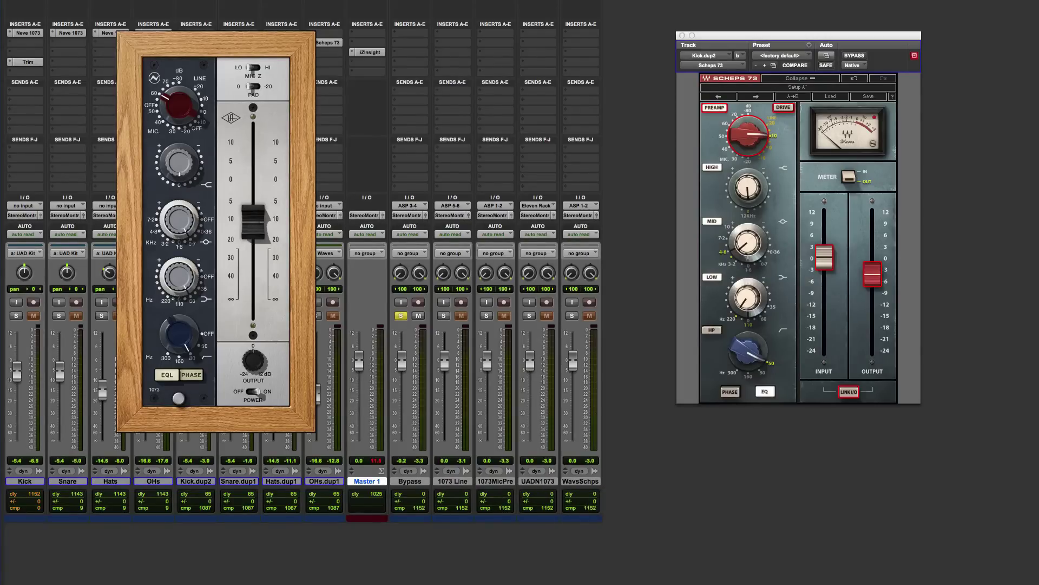
{"action": "key", "text": "space"}
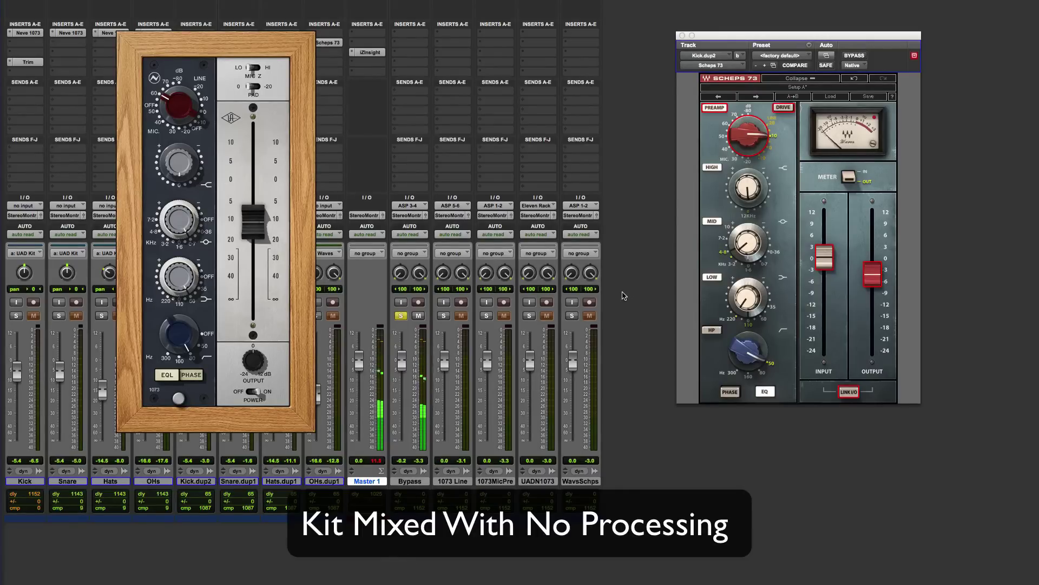
{"action": "left_click", "coordinate": [445, 316]}
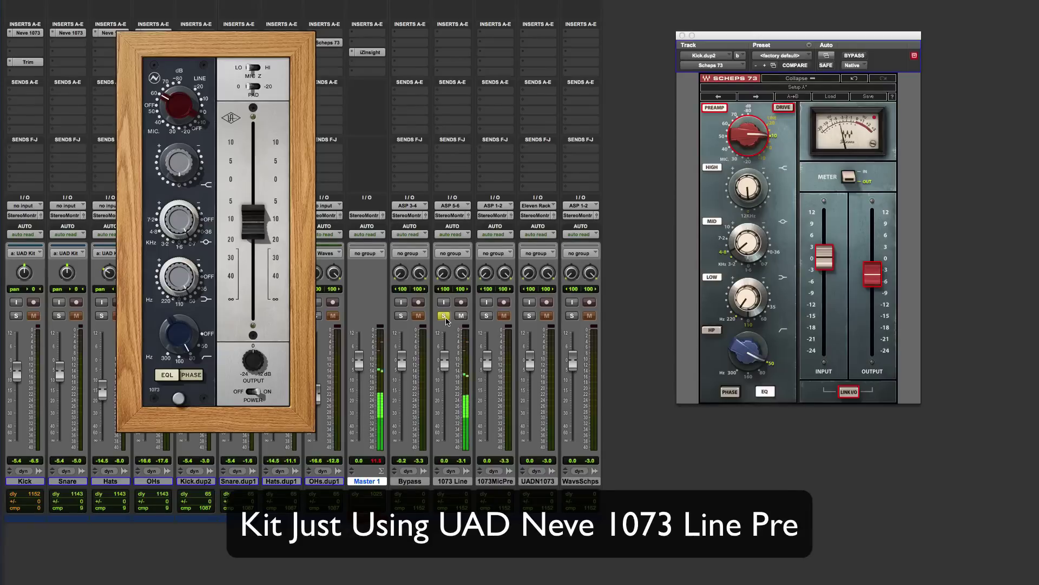
{"action": "left_click", "coordinate": [401, 316]}
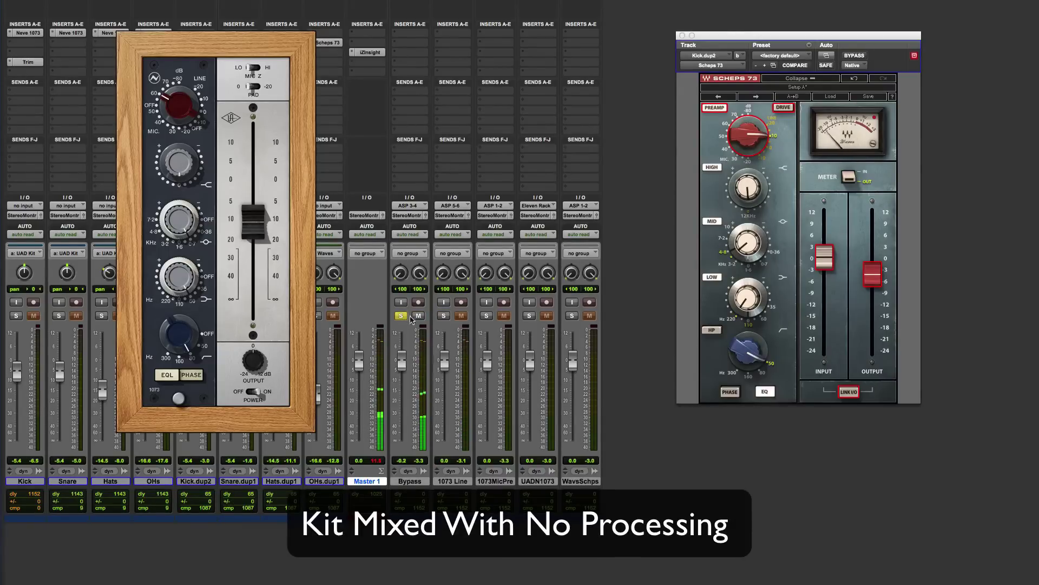
{"action": "left_click", "coordinate": [444, 316]}
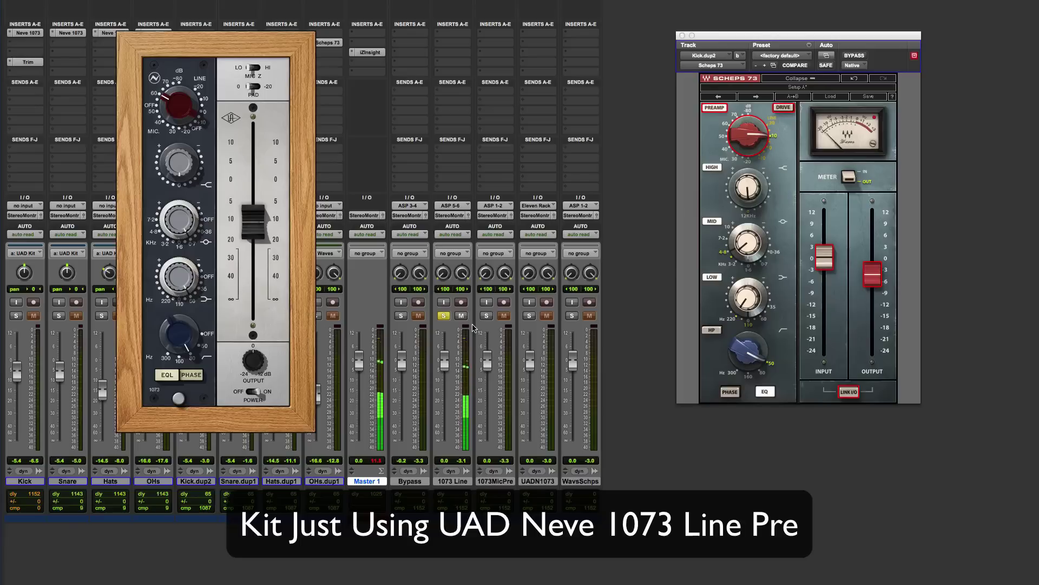
{"action": "left_click", "coordinate": [402, 317]}
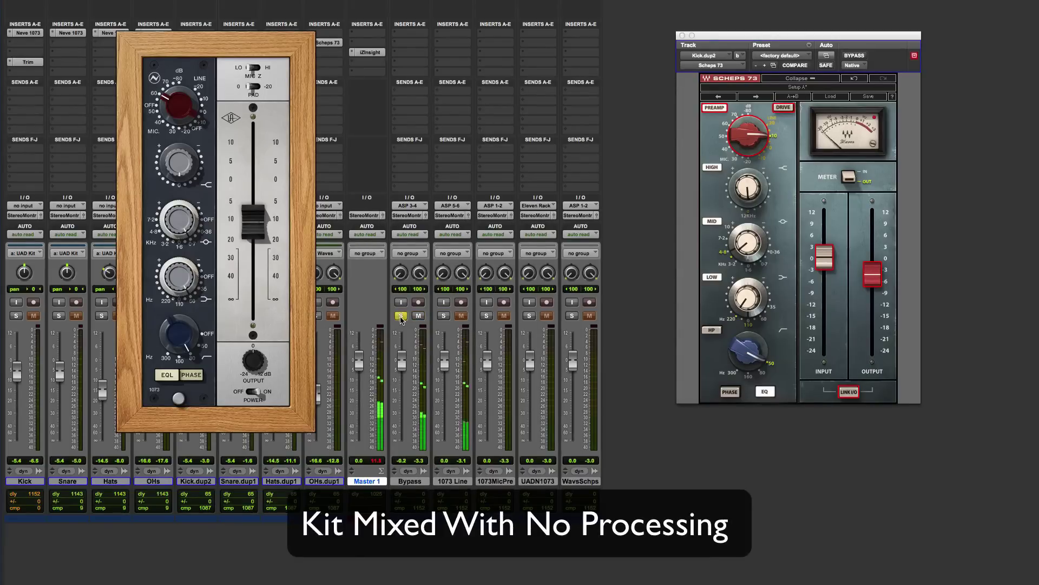
- Switch solo from Bypass to 1073MicPre, back to Bypass, then to 1073MicPre again
{"action": "left_click", "coordinate": [487, 317]}
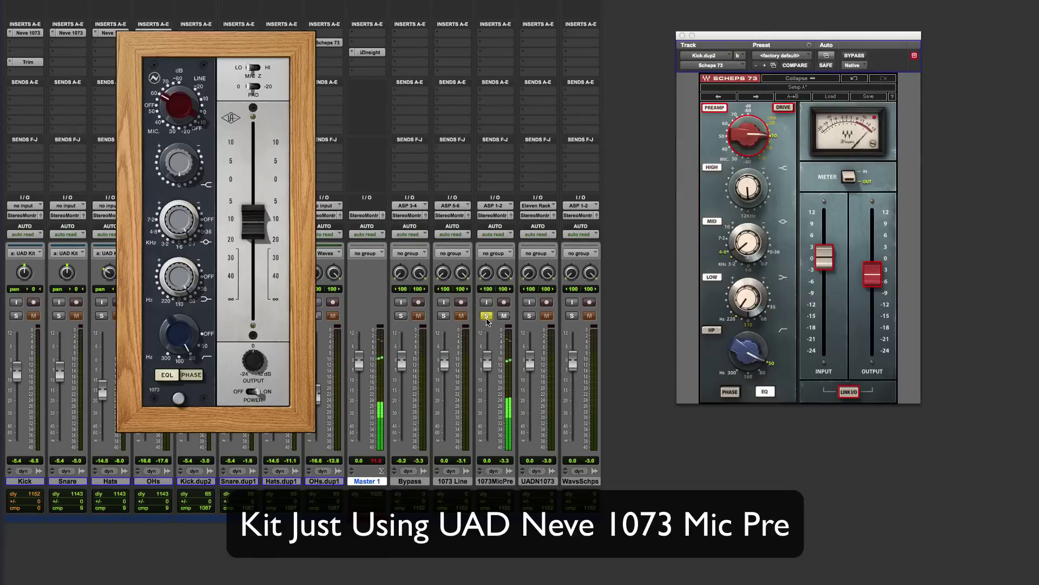
{"action": "left_click", "coordinate": [401, 316]}
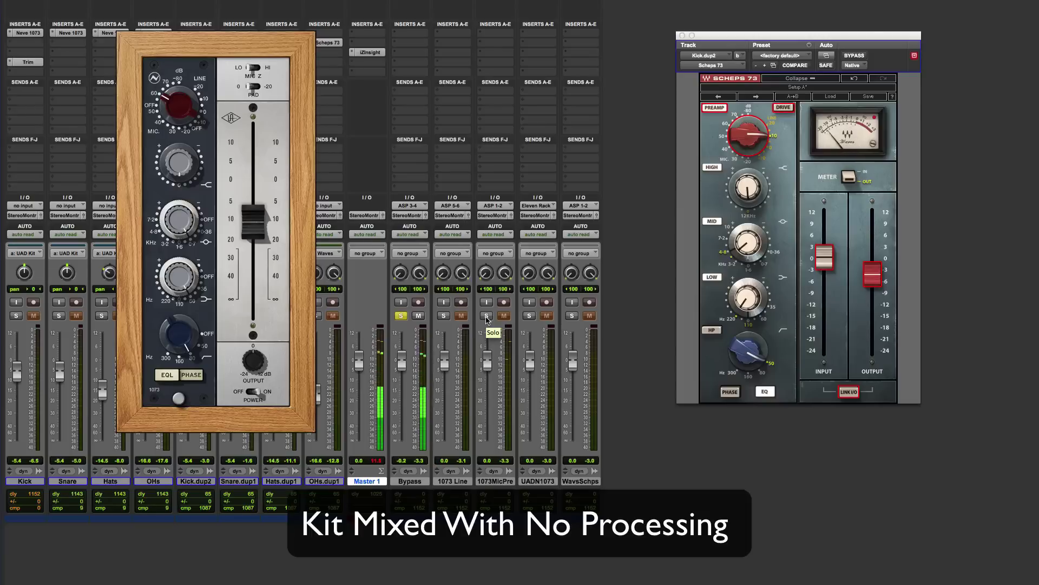
{"action": "left_click", "coordinate": [487, 315]}
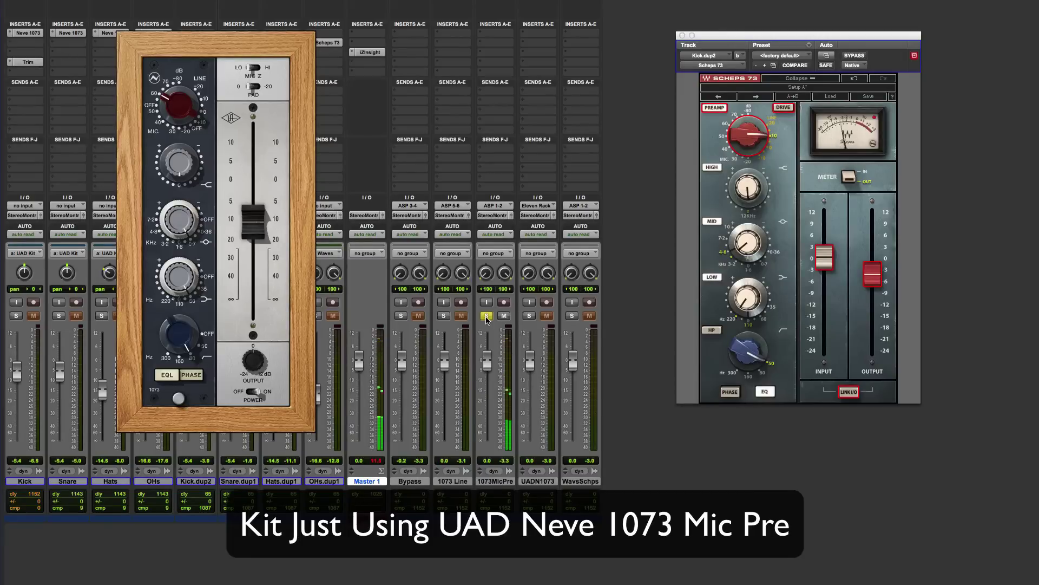
- Close the plugin windows, show the Neve 1073 on OHs, and alternate solo between UADN1073 and Bypass
{"action": "left_click", "coordinate": [681, 35], "text": "alt"}
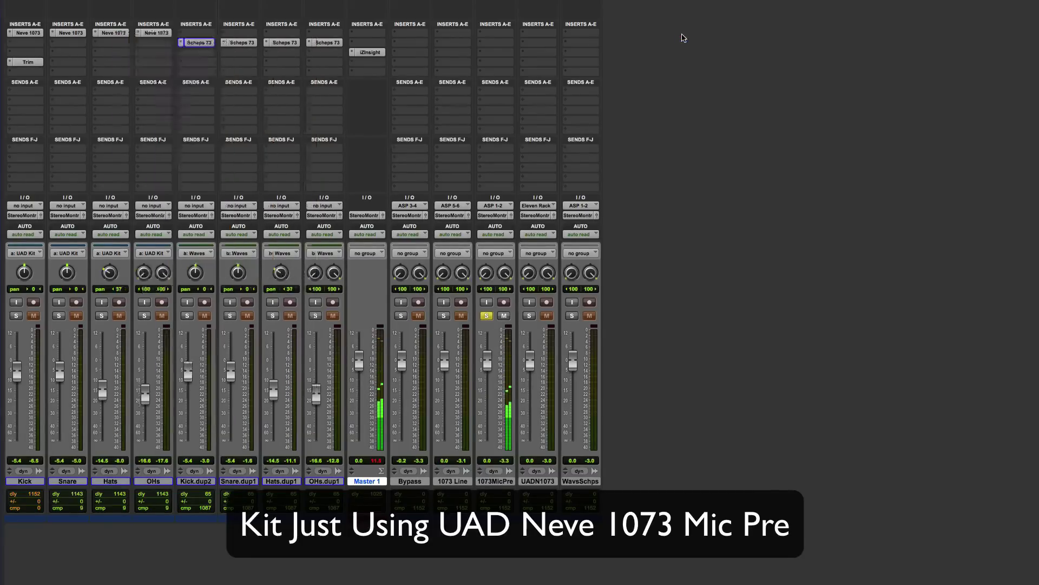
{"action": "left_click", "coordinate": [164, 34]}
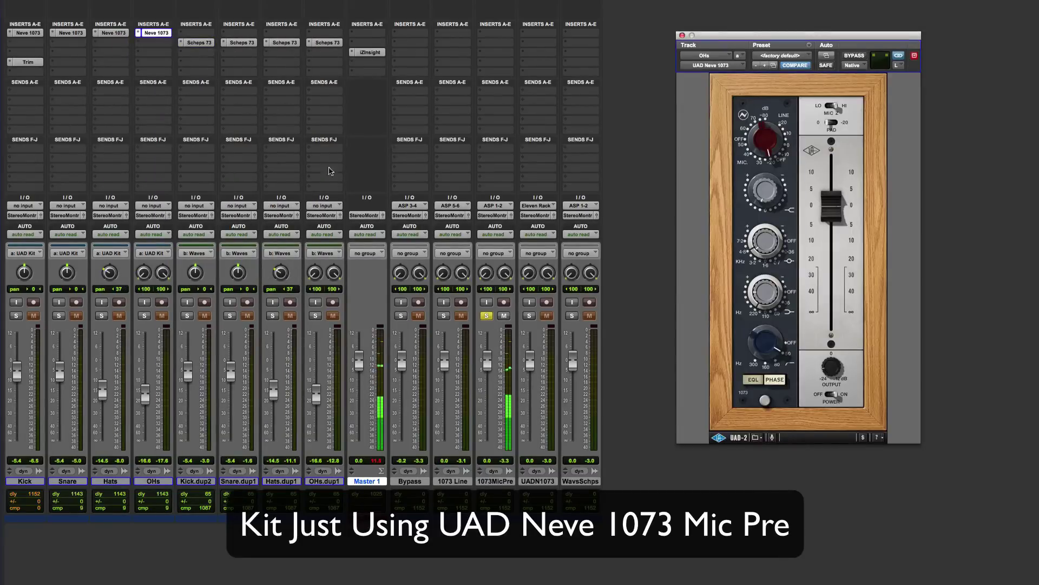
{"action": "left_click", "coordinate": [527, 315]}
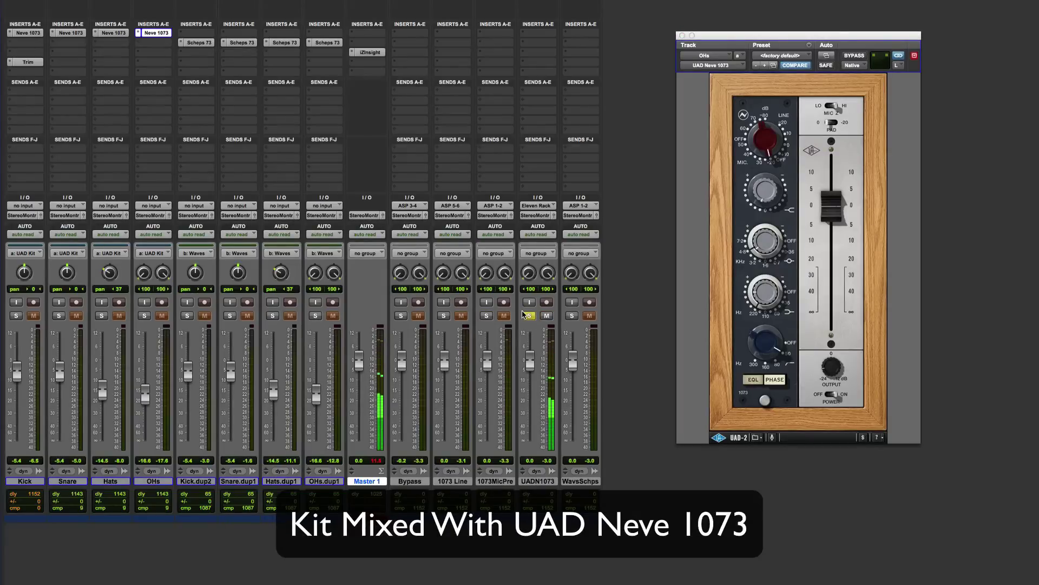
{"action": "left_click", "coordinate": [400, 316]}
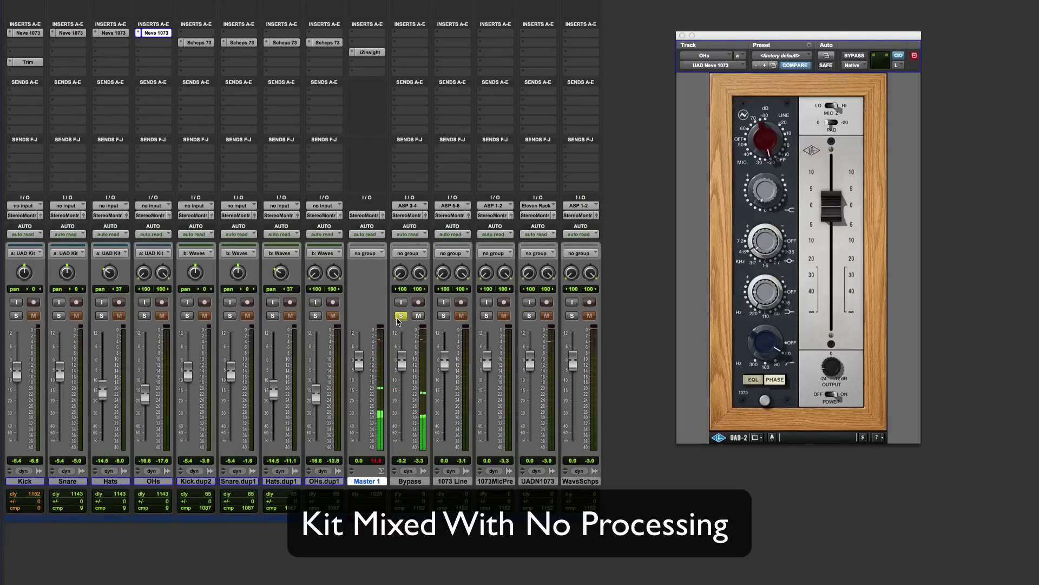
{"action": "left_click", "coordinate": [529, 316]}
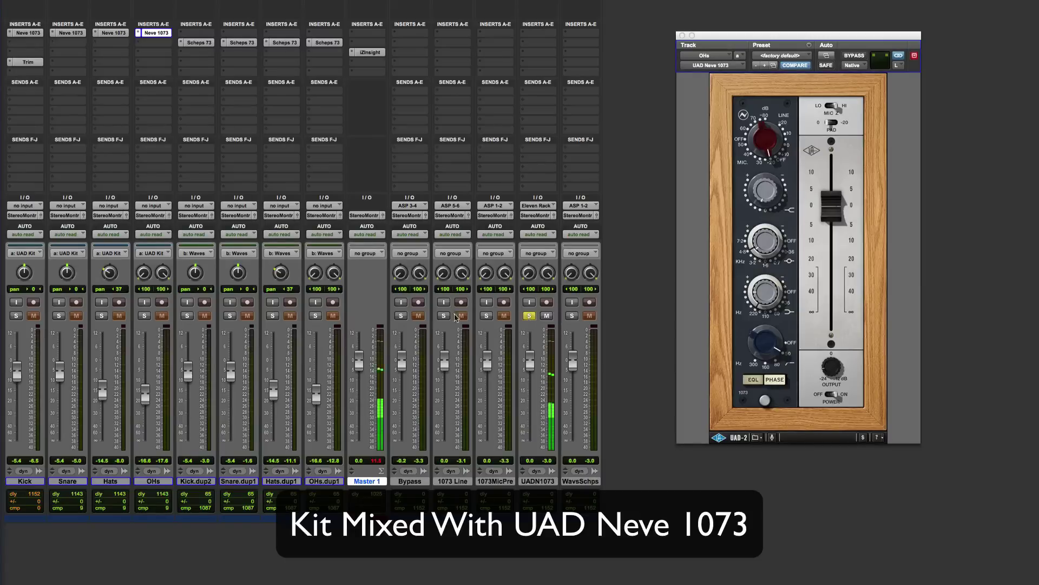
{"action": "left_click", "coordinate": [401, 316]}
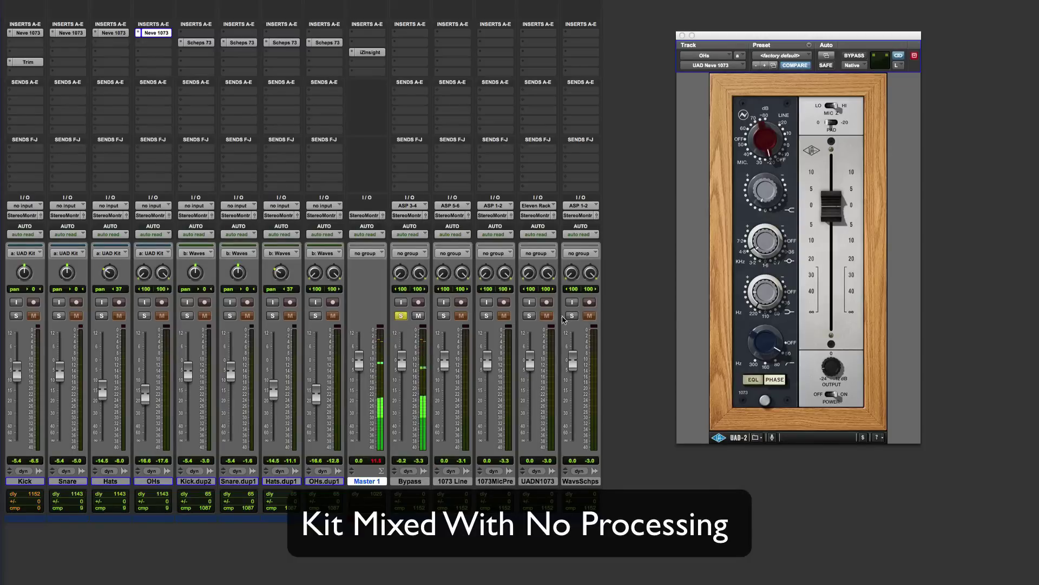
{"action": "left_click", "coordinate": [530, 316]}
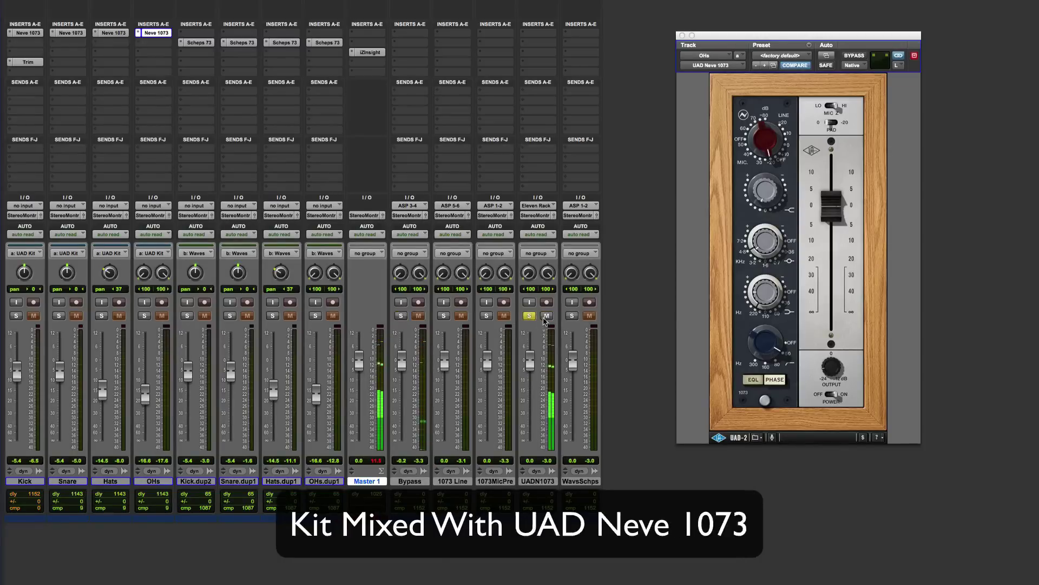
{"action": "left_click", "coordinate": [572, 316]}
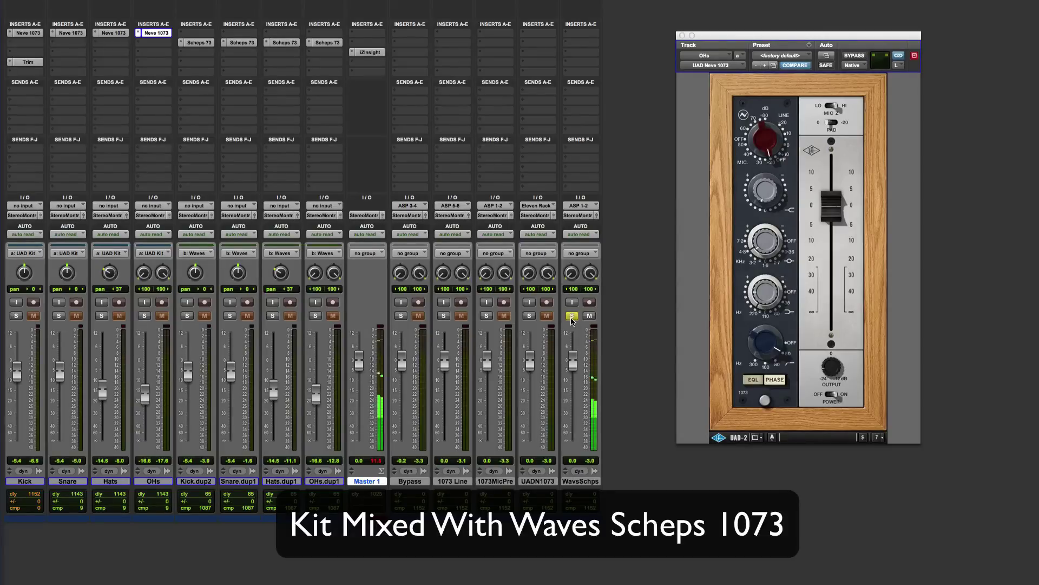
{"action": "left_click", "coordinate": [529, 316]}
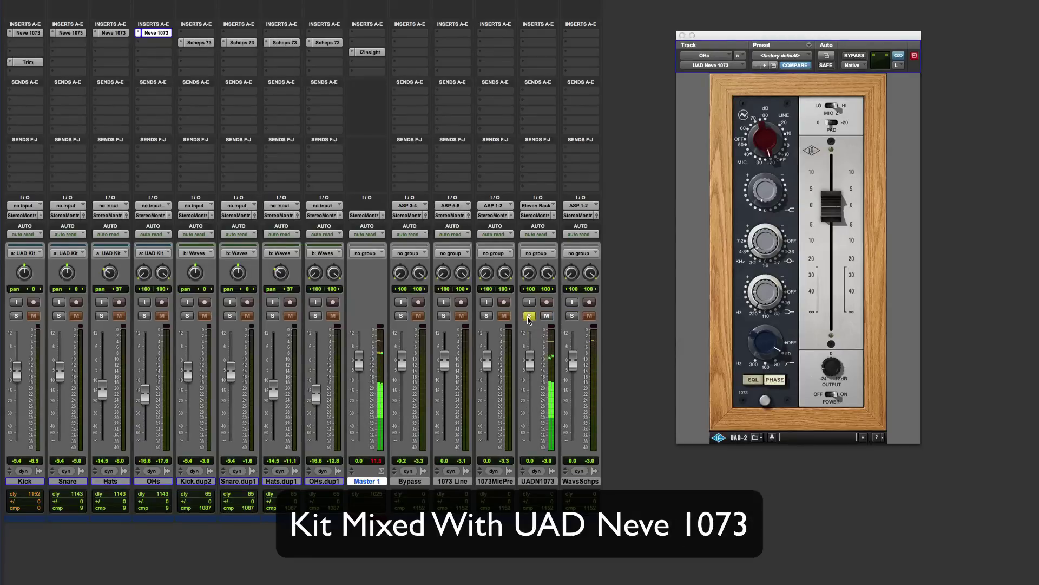
{"action": "left_click", "coordinate": [572, 317]}
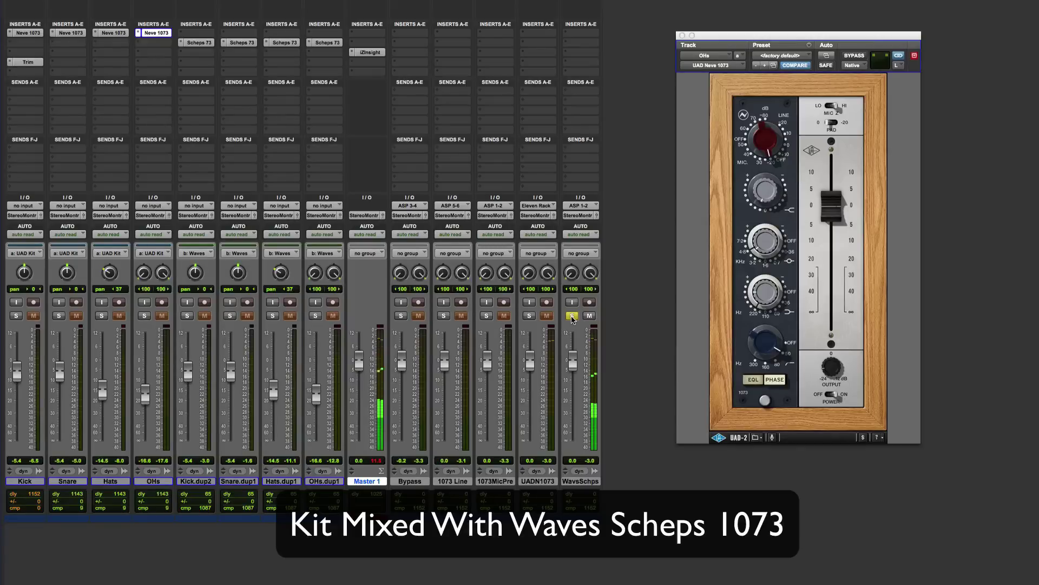
{"action": "left_click", "coordinate": [528, 316]}
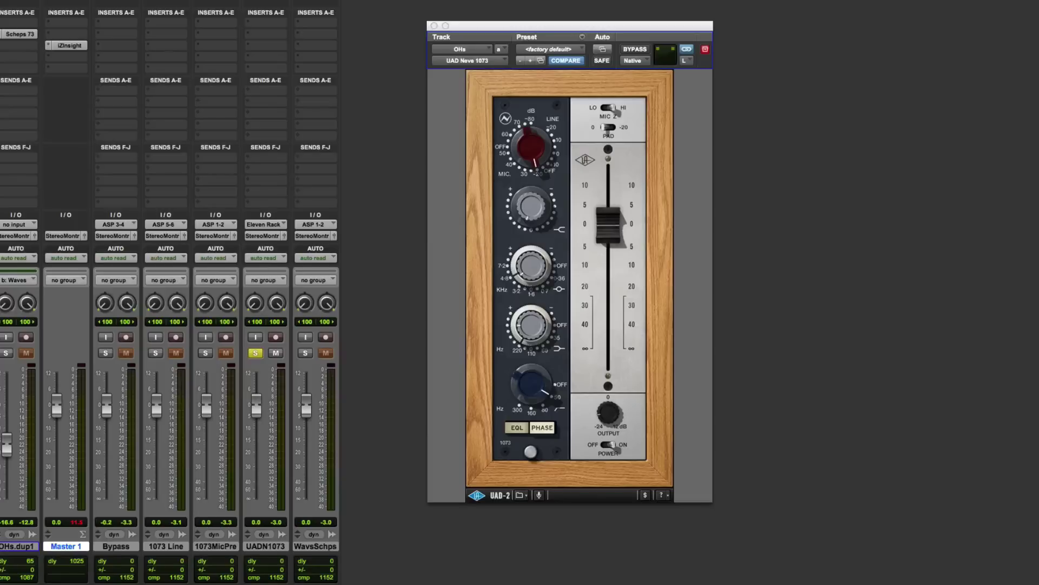
{"action": "left_click", "coordinate": [105, 353]}
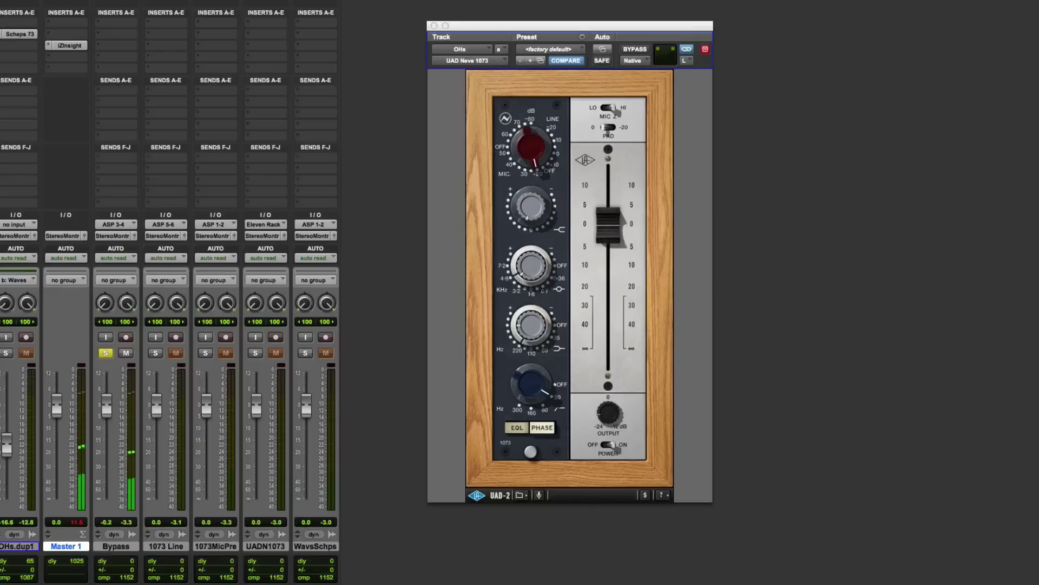
{"action": "left_click", "coordinate": [205, 353]}
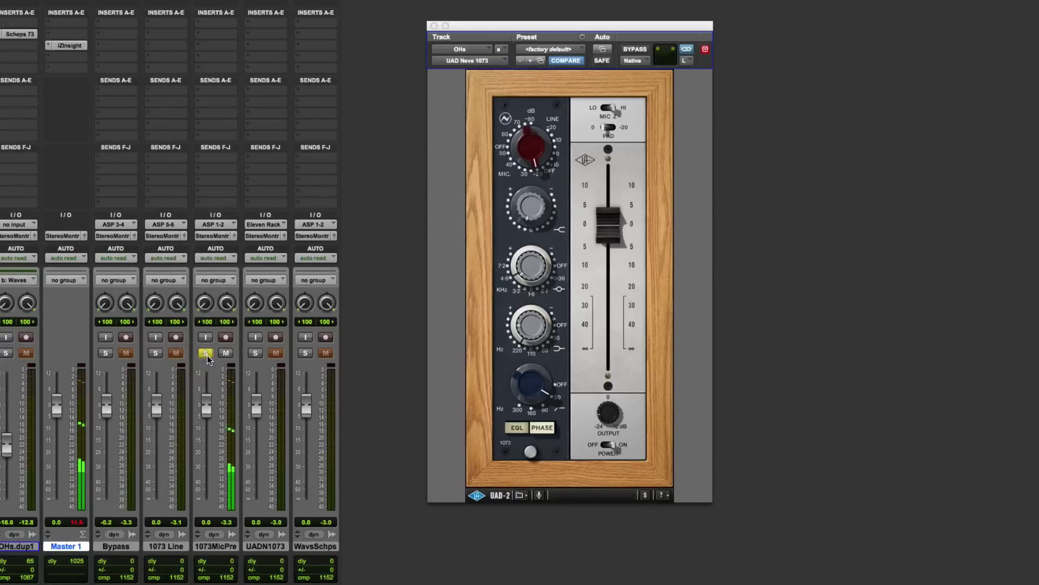
{"action": "left_click", "coordinate": [106, 353]}
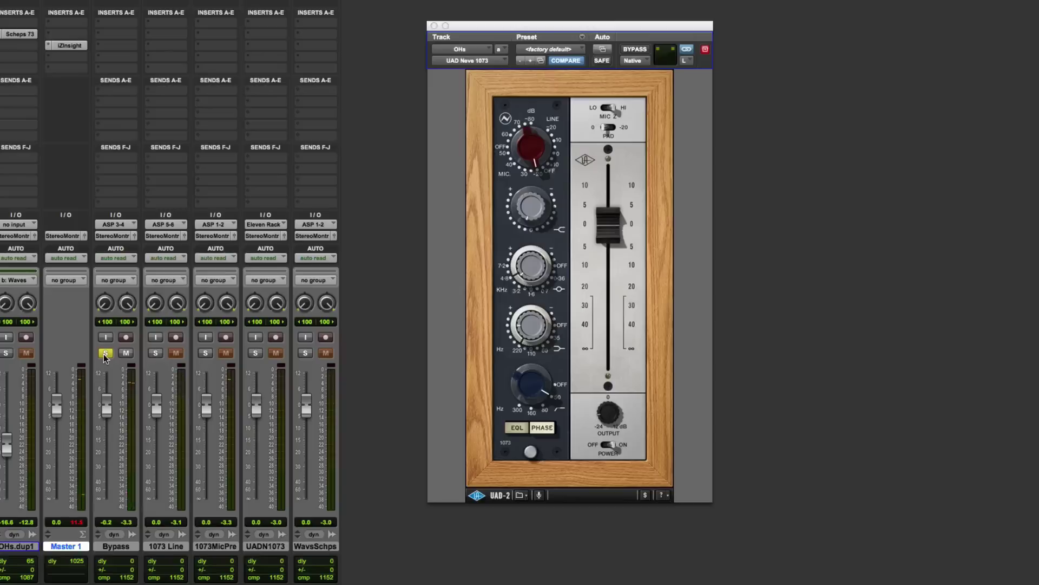
{"action": "left_click", "coordinate": [205, 353]}
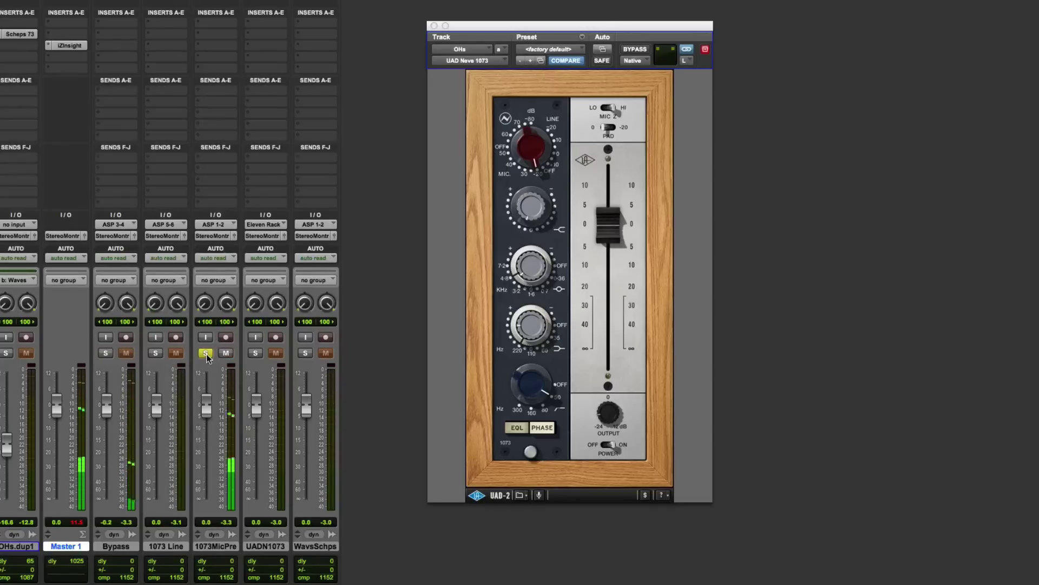
{"action": "left_click", "coordinate": [156, 353]}
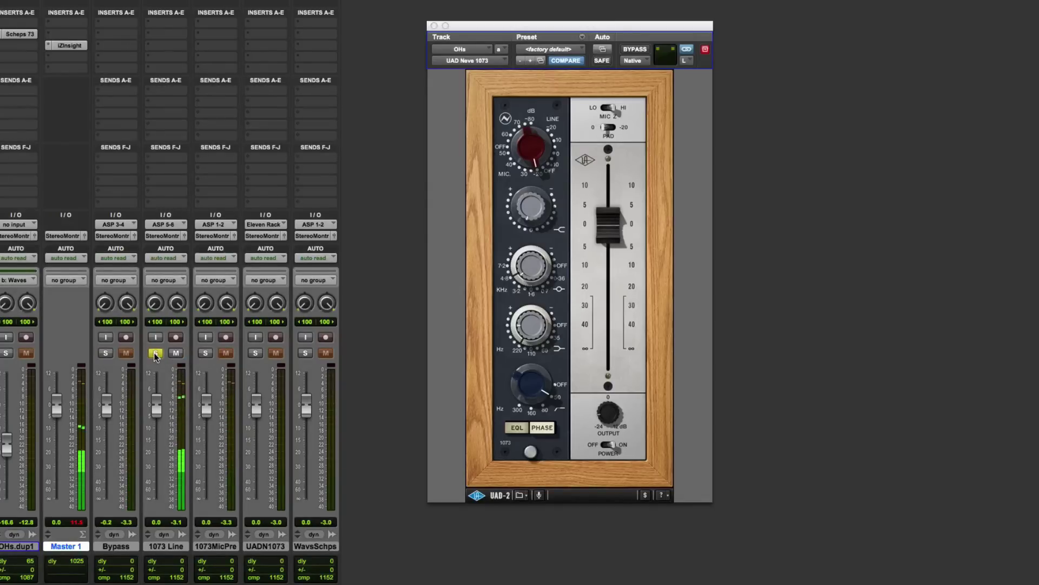
{"action": "left_click", "coordinate": [106, 353]}
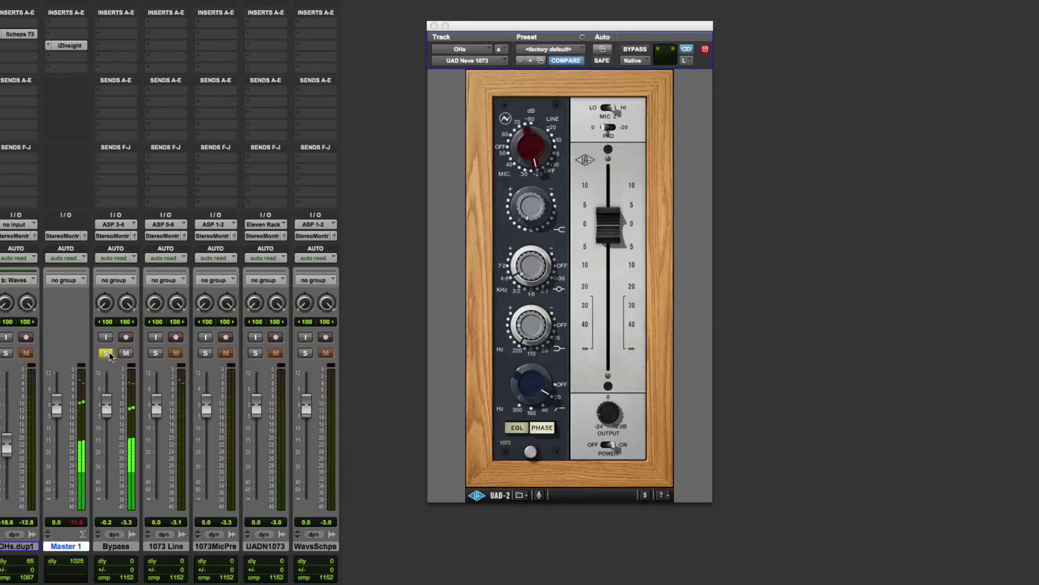
{"action": "left_click", "coordinate": [155, 354]}
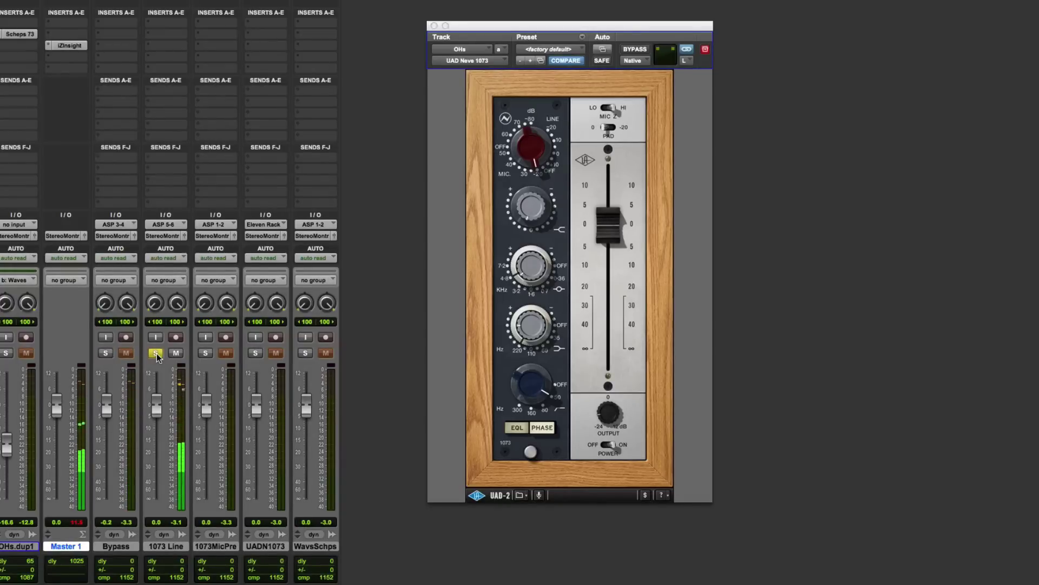
{"action": "left_click", "coordinate": [106, 353]}
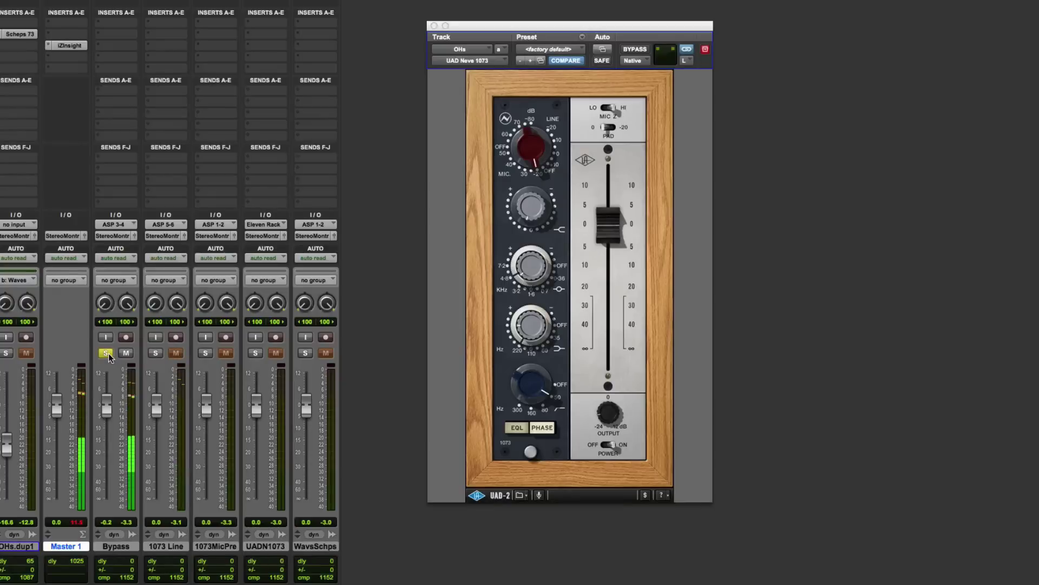
{"action": "left_click", "coordinate": [206, 354]}
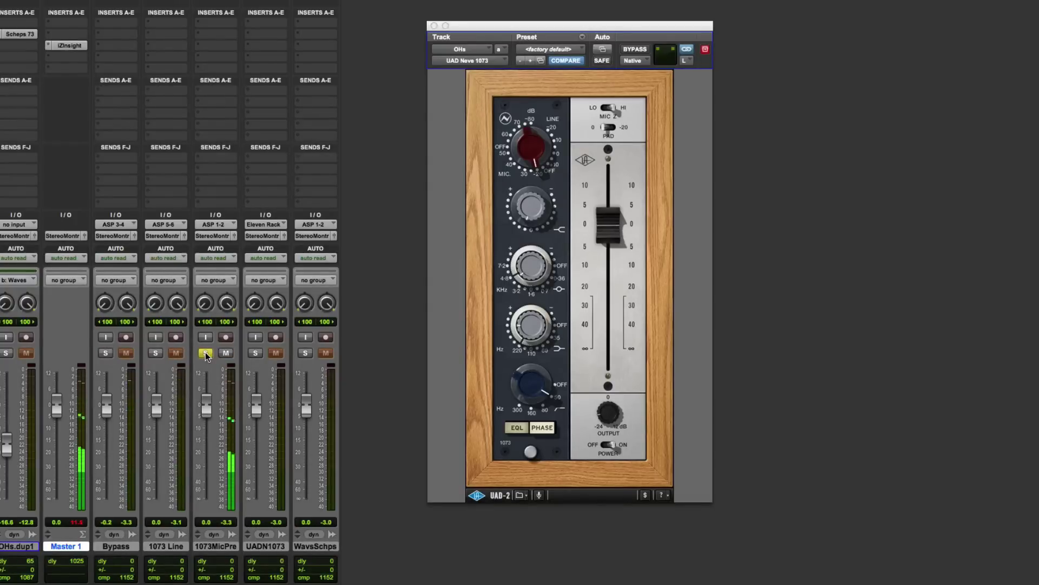
{"action": "left_click", "coordinate": [254, 355]}
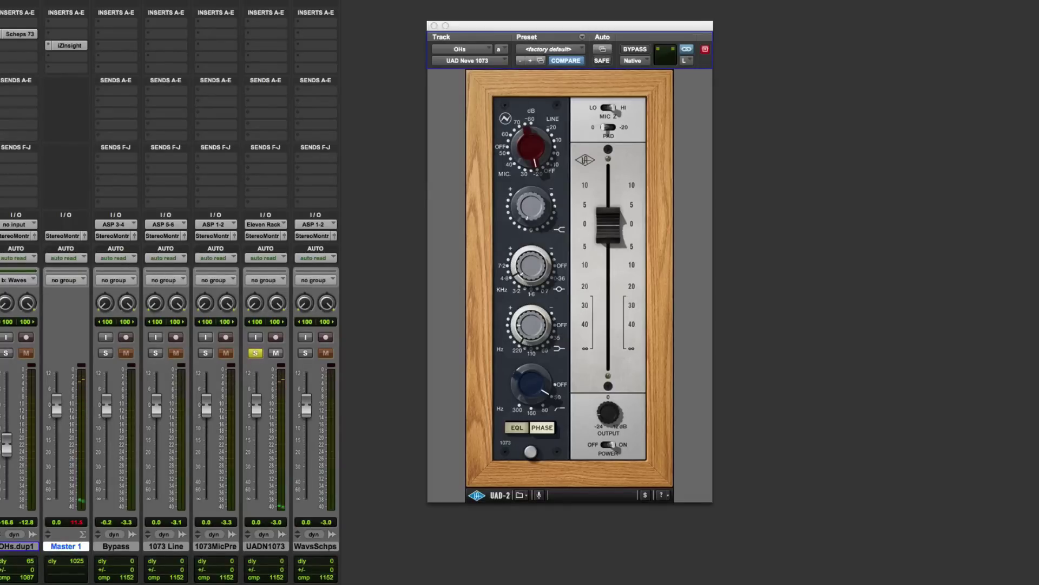
- Unsolo the UADN1073 track so the full mix plays again
{"action": "left_click", "coordinate": [256, 353]}
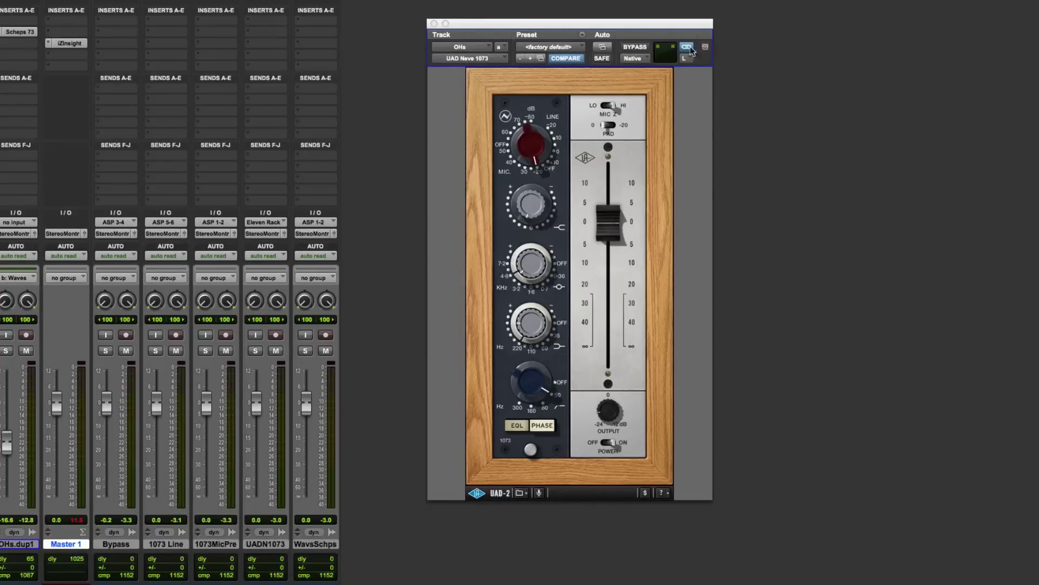
- Open the Scheps 73 on OHs.dup1 and place its window left of the OHs Neve 1073
{"action": "left_click", "coordinate": [26, 33]}
{"action": "left_click_drag", "start_coordinate": [555, 28], "coordinate": [264, 26]}
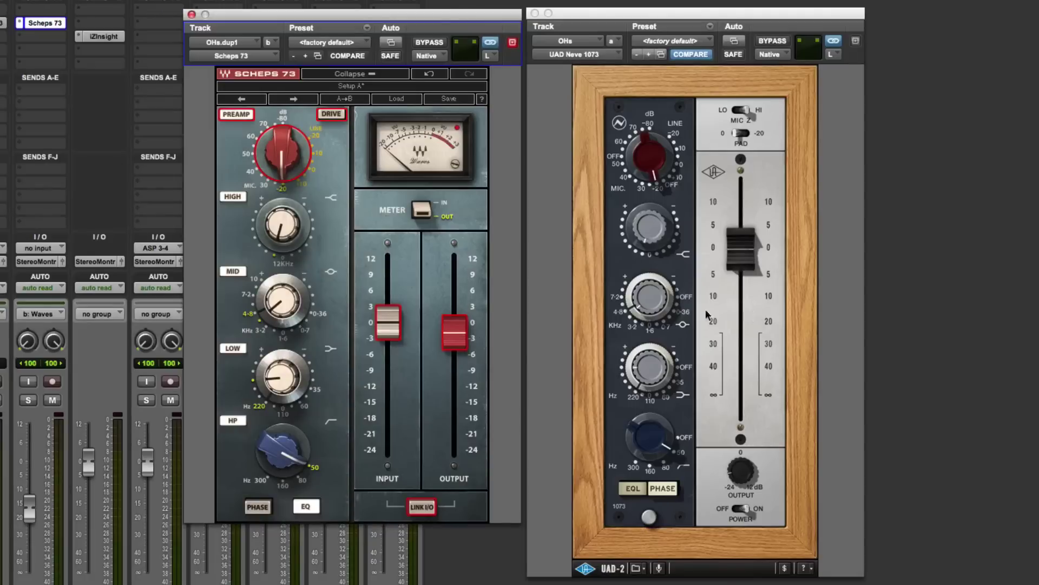
{"action": "mouse_move", "coordinate": [396, 337]}
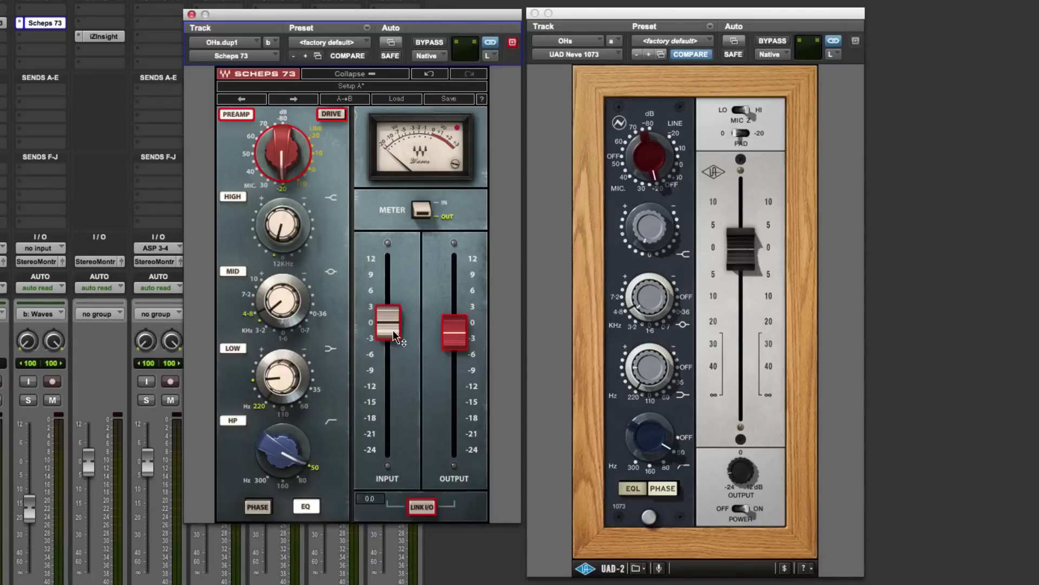